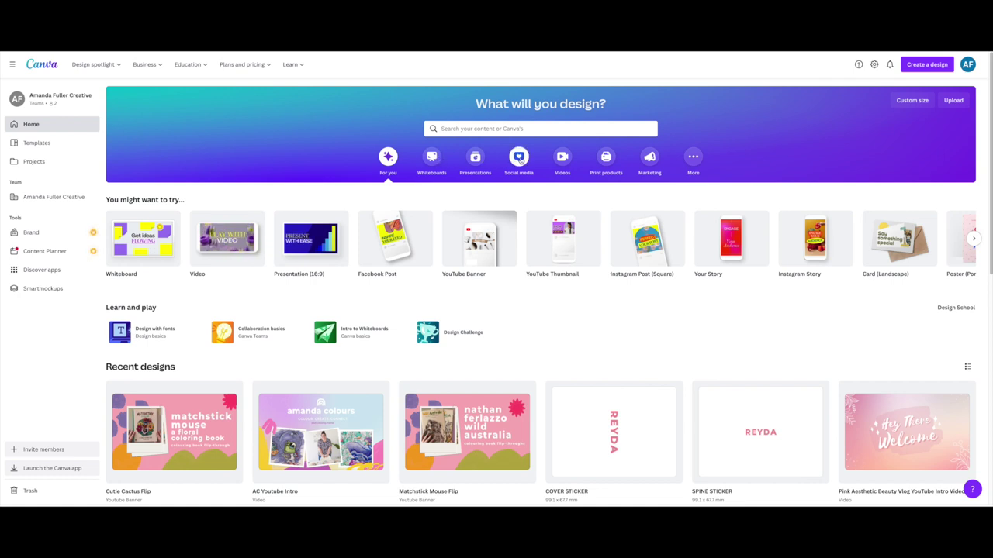
# Show Canva's Social media category and scroll through its Instagram, Facebook and Stories template rows
pyautogui.click(519, 157)
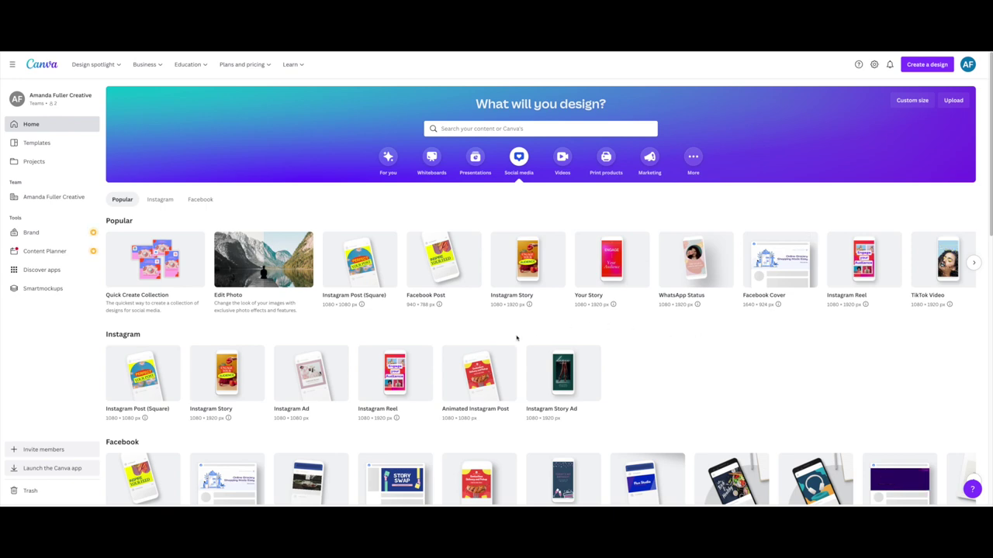
pyautogui.scroll(-3, 248, 305)
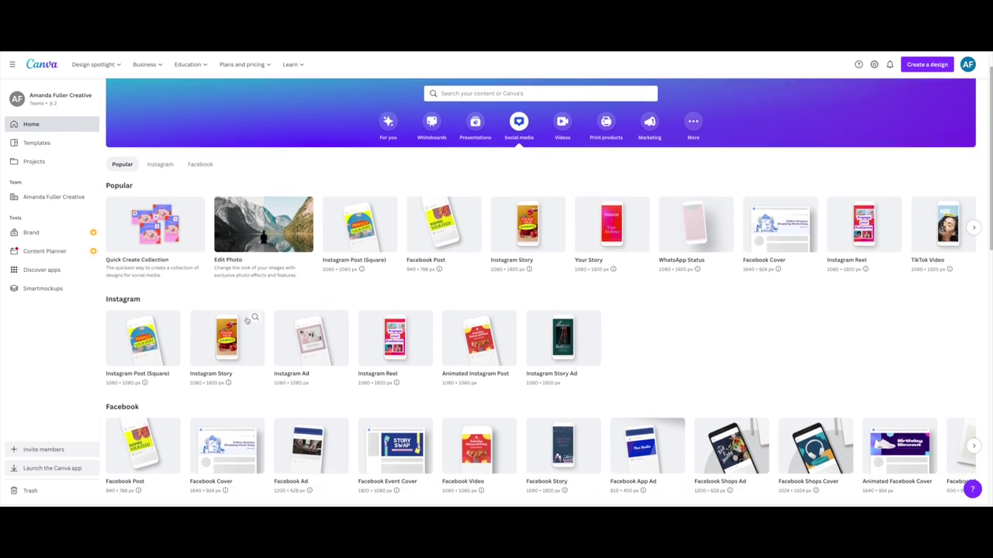
pyautogui.scroll(-5, 248, 358)
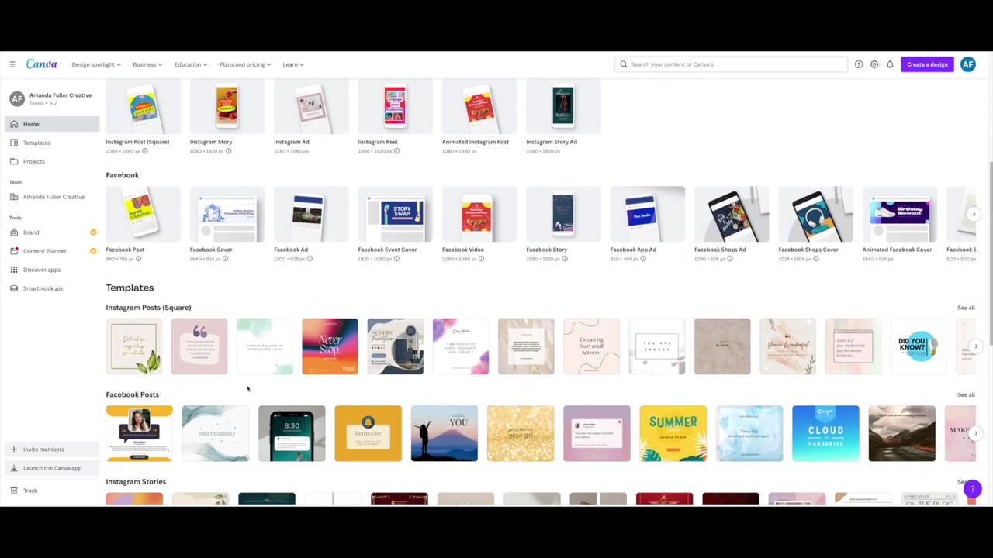
pyautogui.scroll(-3, 255, 326)
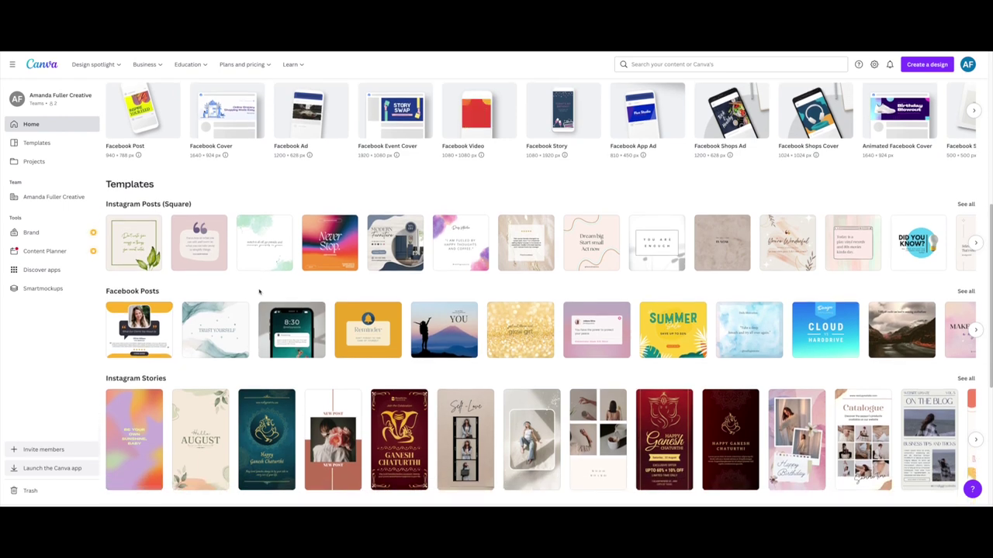
pyautogui.scroll(-4, 256, 316)
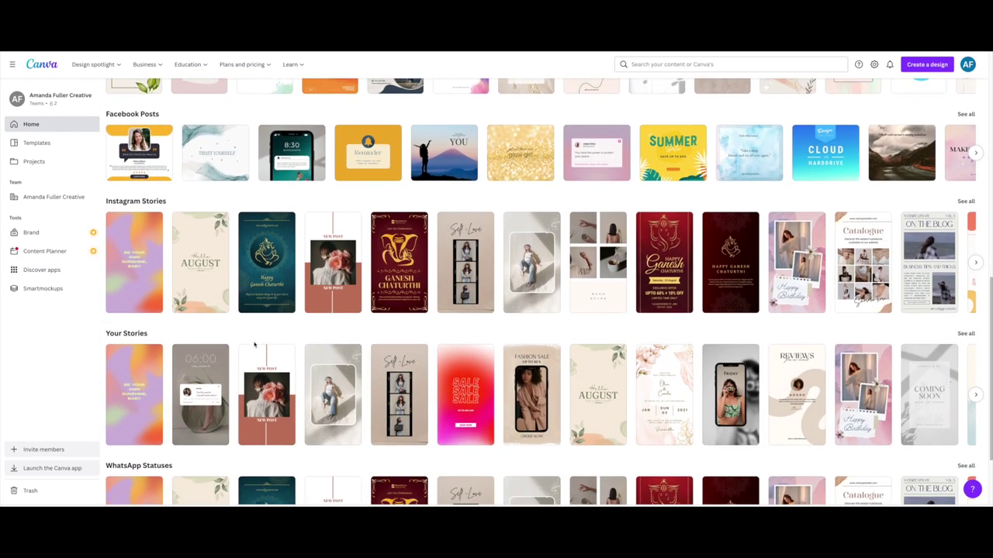
pyautogui.scroll(-2, 258, 275)
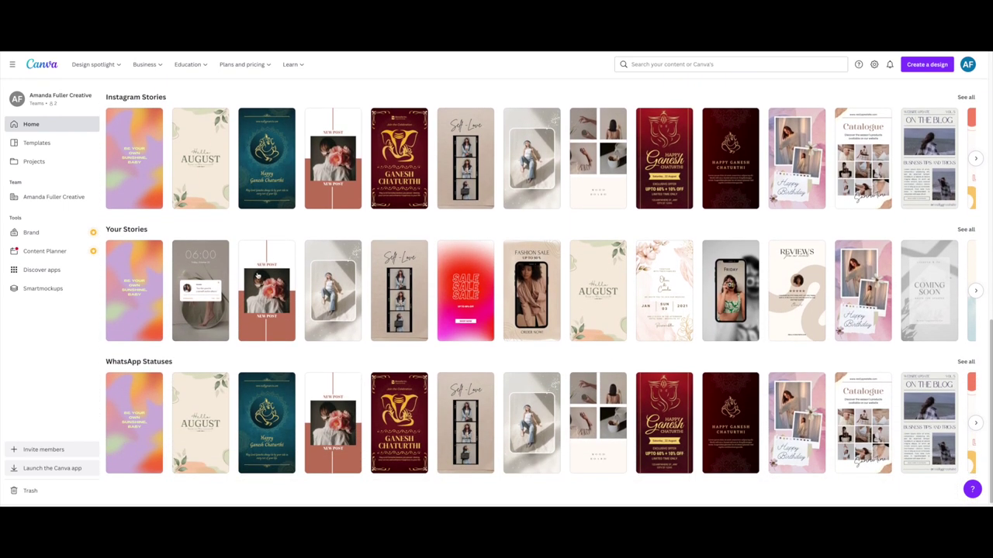
pyautogui.scroll(10, 252, 372)
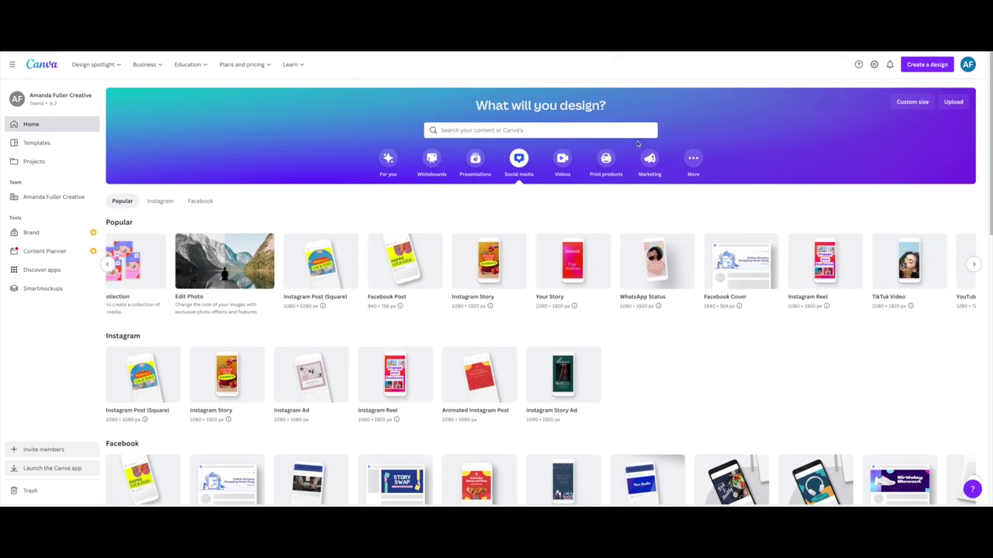
# Browse the Videos category's YouTube Videos templates to the end to reach the Purple Simple YouTube Intro
pyautogui.click(562, 159)
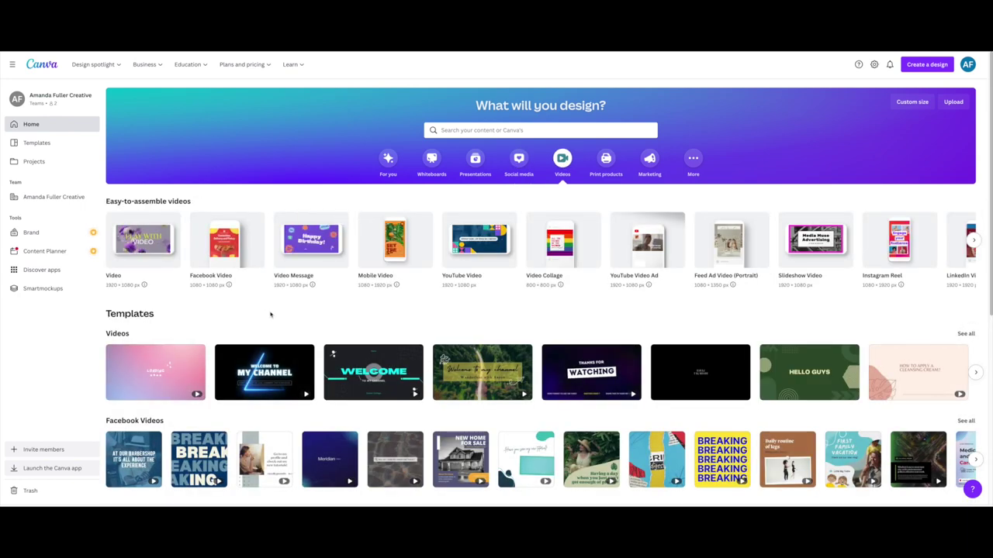
pyautogui.scroll(-3, 271, 315)
pyautogui.scroll(-4, 269, 360)
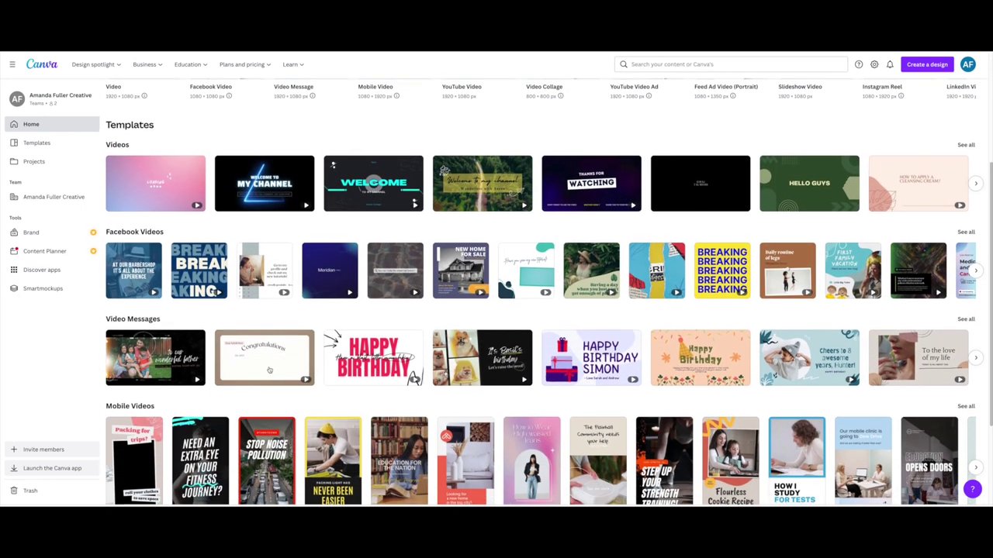
pyautogui.hscroll(1, 370, 442)
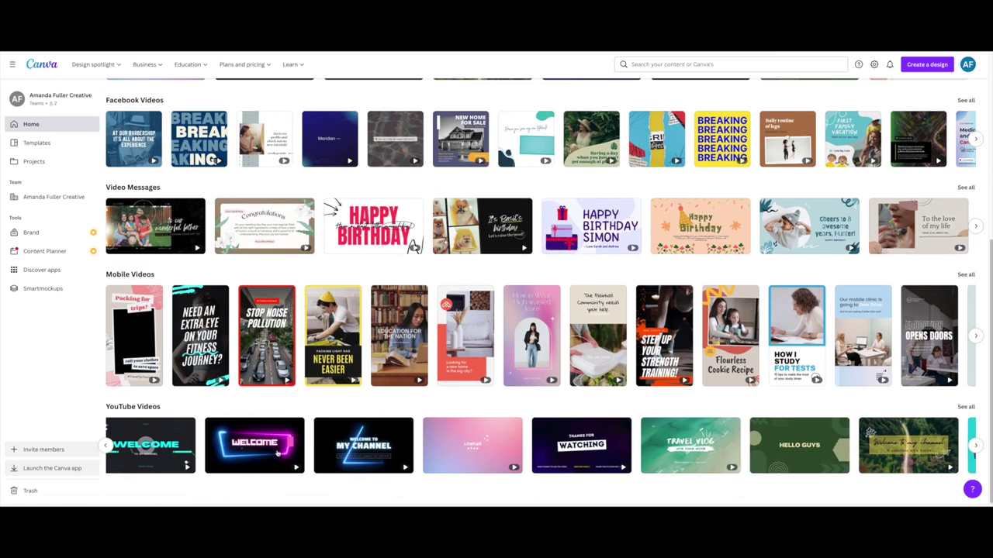
pyautogui.click(976, 447)
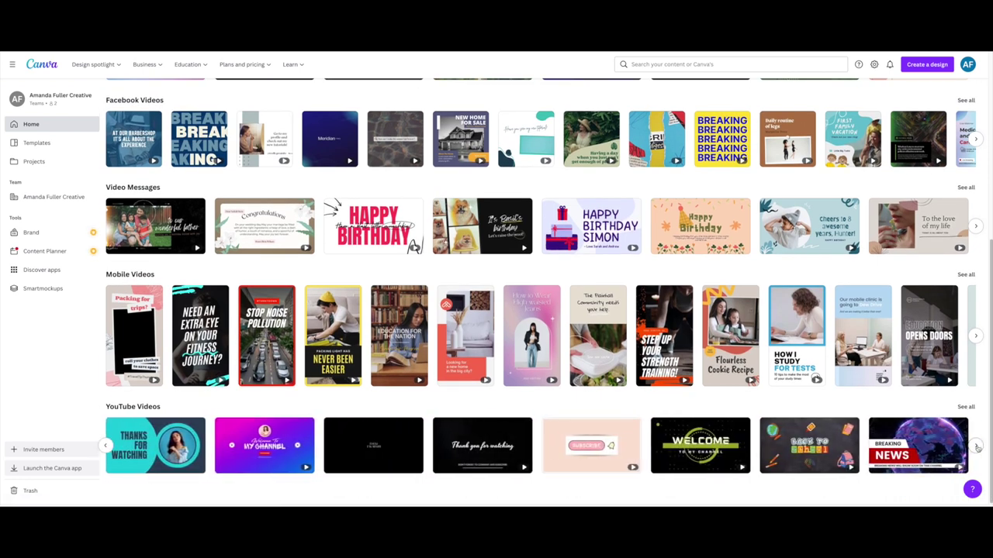
pyautogui.click(976, 447)
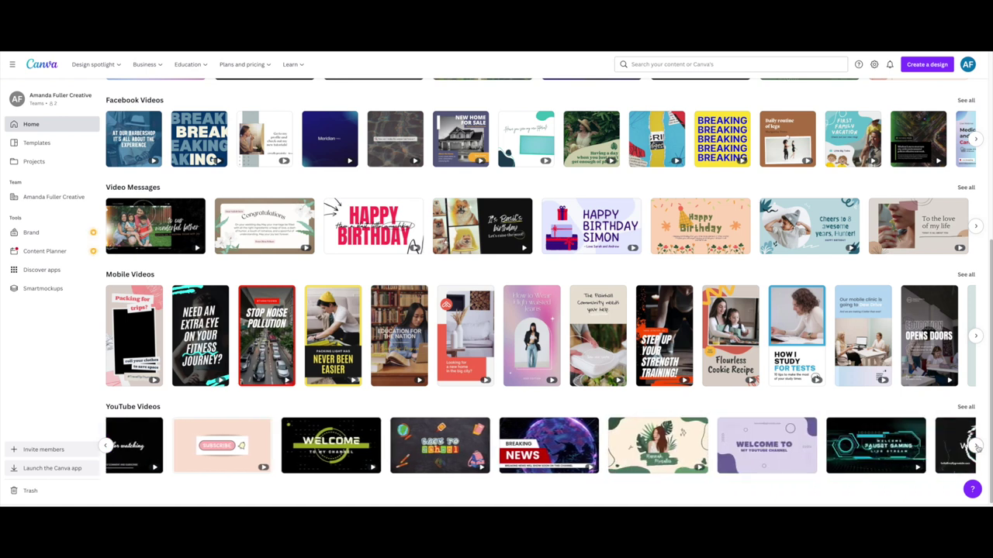
pyautogui.click(976, 447)
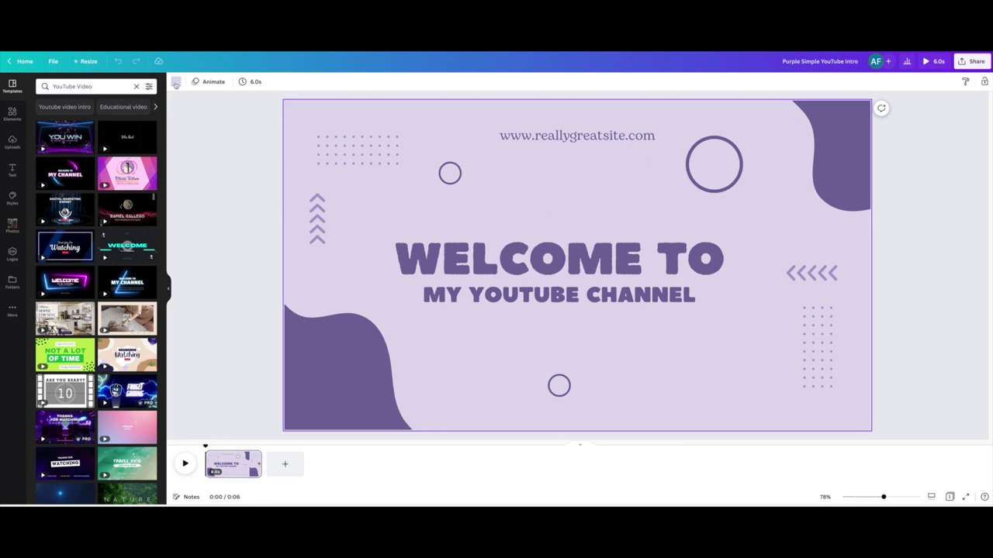
# Recolour the intro background lavender after trying teal, and select the WELCOME TO heading
pyautogui.click(175, 82)
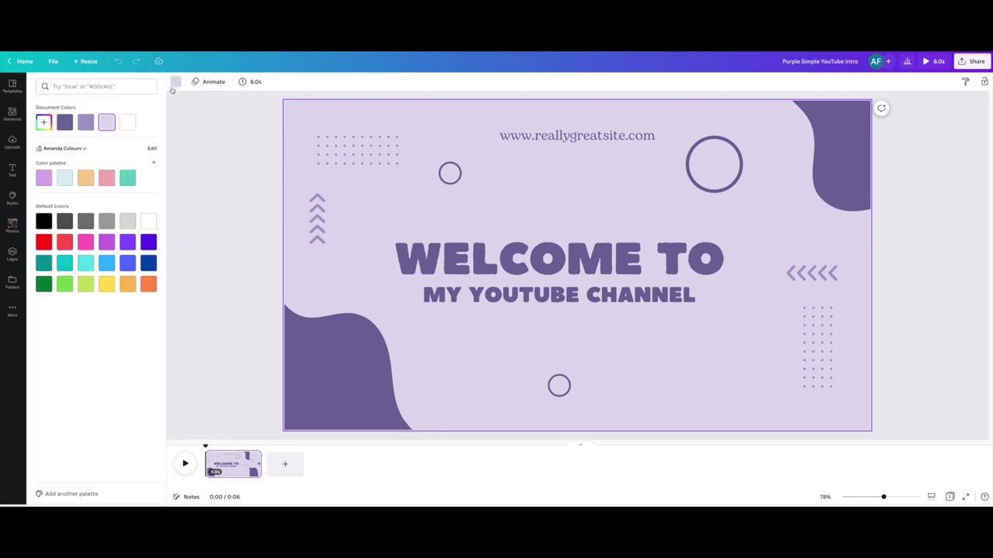
pyautogui.click(128, 179)
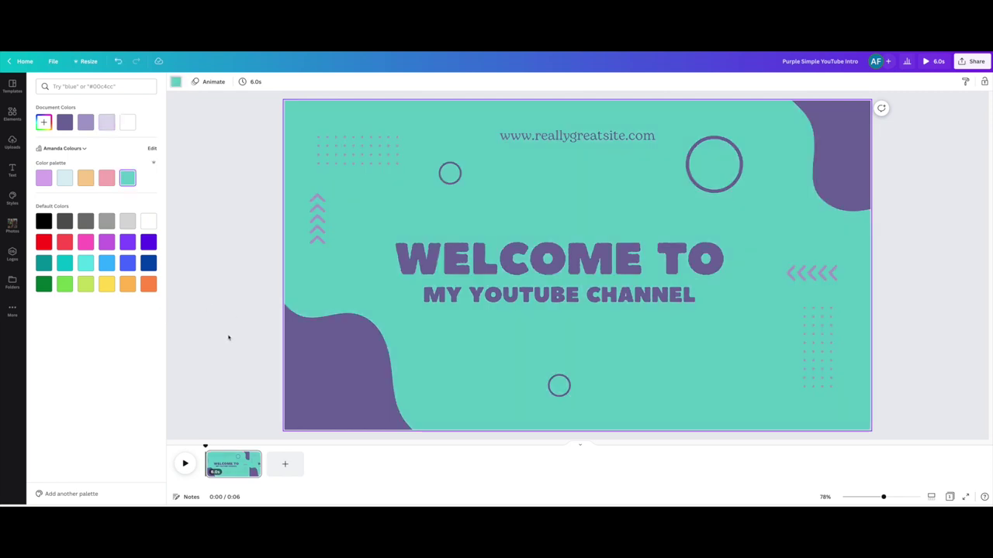
pyautogui.click(44, 179)
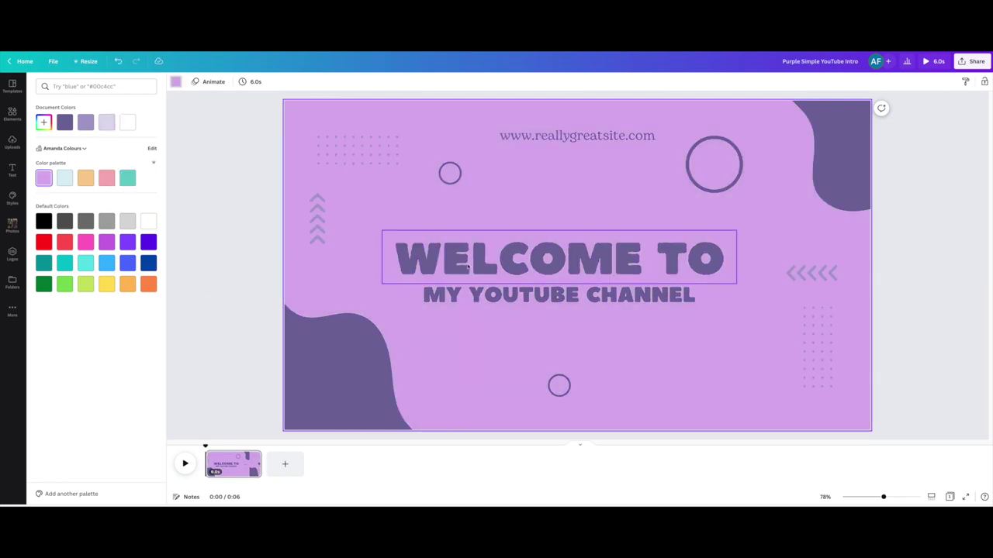
pyautogui.click(473, 268)
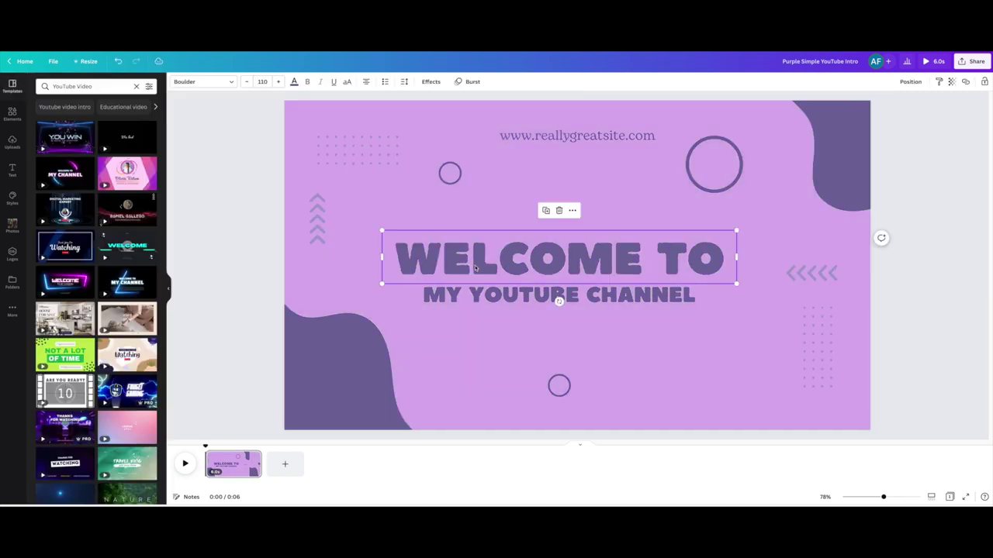
# Make the WELCOME TO heading light blue and the bottom-left blob teal
pyautogui.click(294, 82)
pyautogui.click(87, 178)
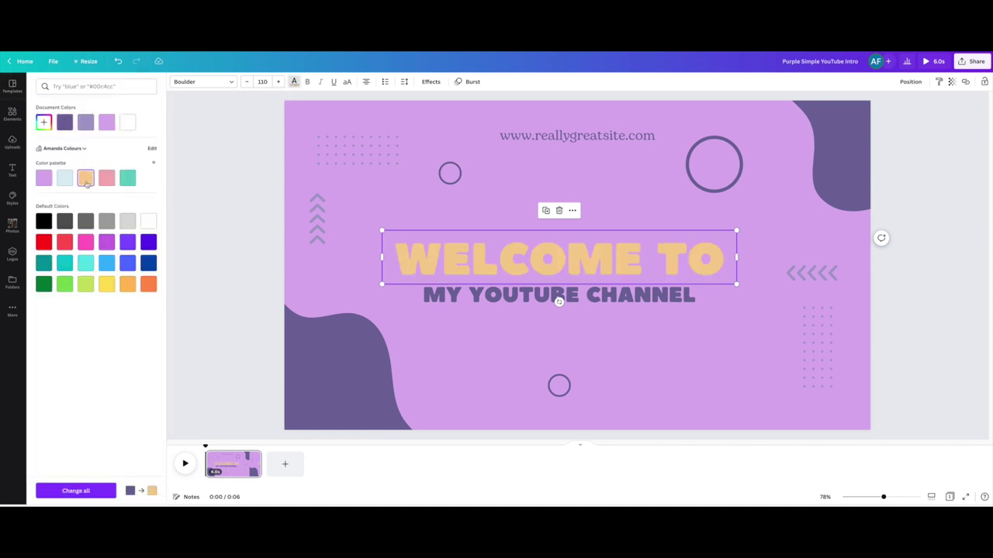
pyautogui.click(65, 179)
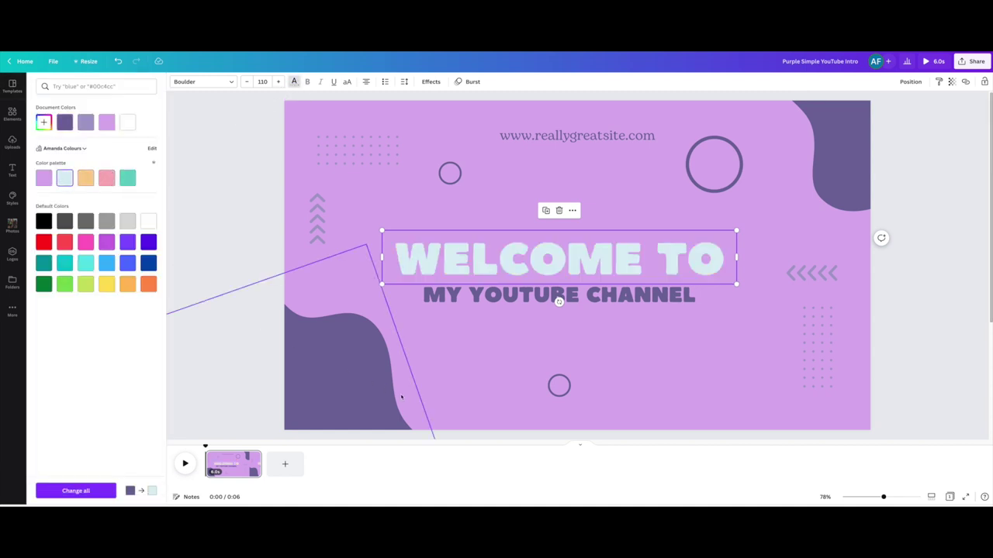
pyautogui.click(353, 389)
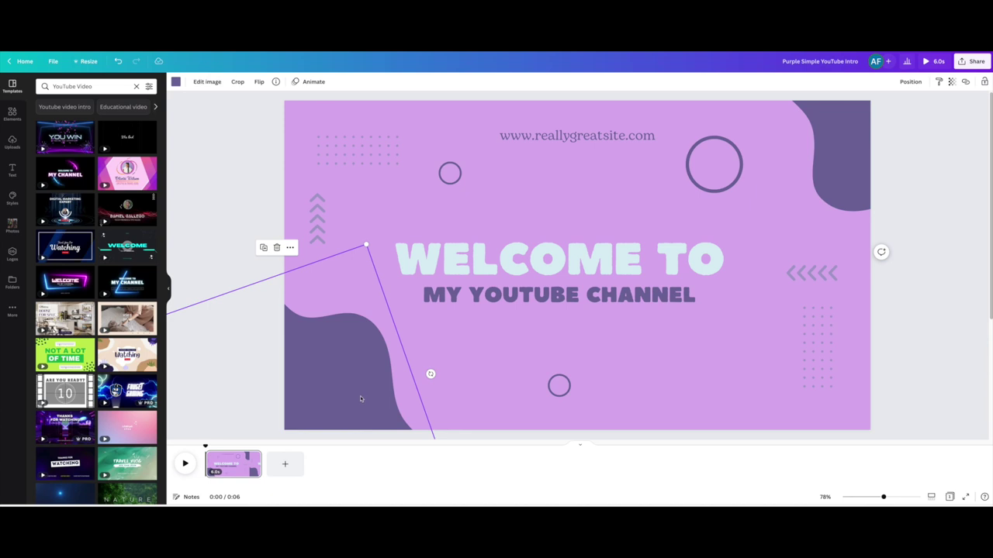
pyautogui.click(176, 81)
pyautogui.click(127, 179)
# Turn the top-right blob peach and the lower-right dot pattern white, then select the website address
pyautogui.click(826, 172)
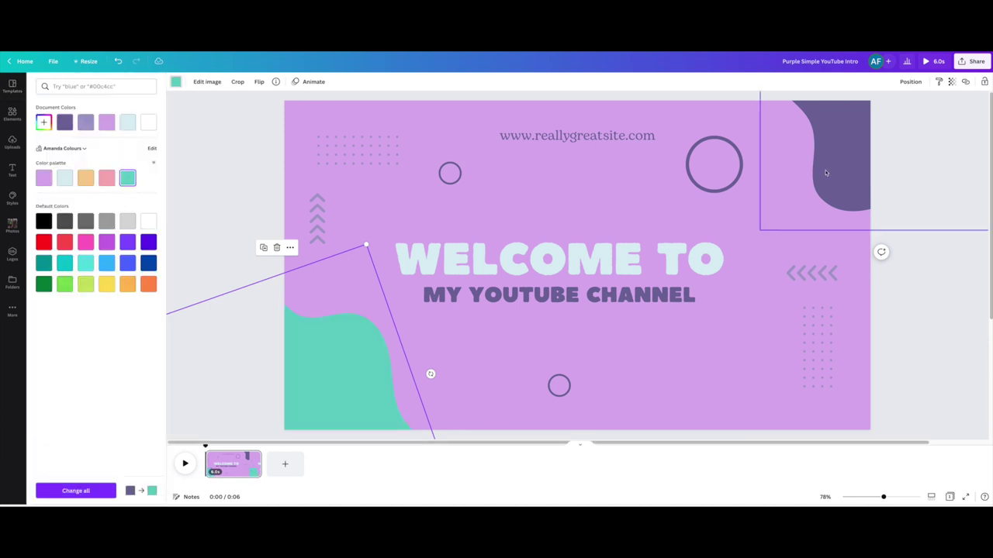
pyautogui.click(85, 178)
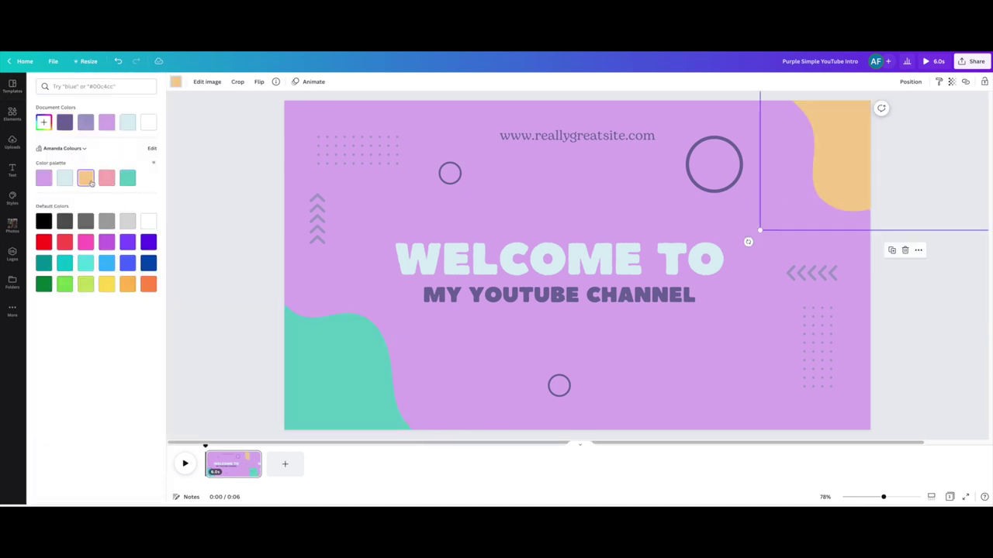
pyautogui.click(818, 347)
pyautogui.click(148, 121)
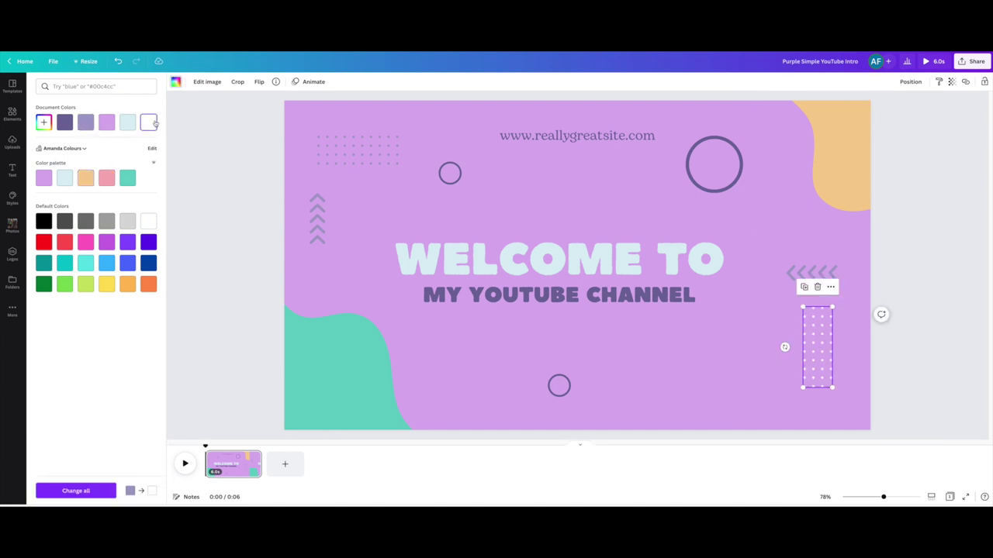
pyautogui.click(533, 138)
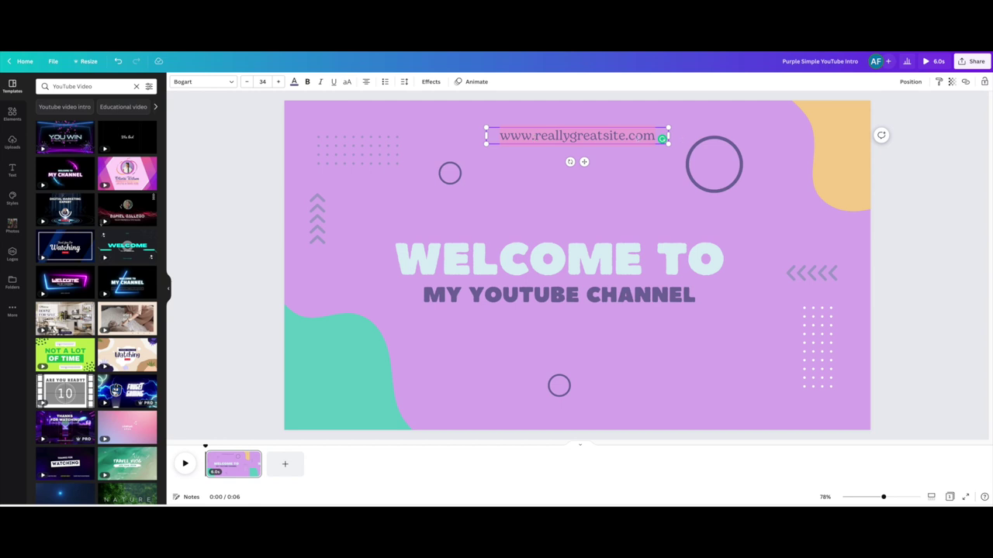
# Set the website address font to Garet after trying DM Sans, and adjust the left chevron column
pyautogui.click(203, 81)
pyautogui.click(80, 158)
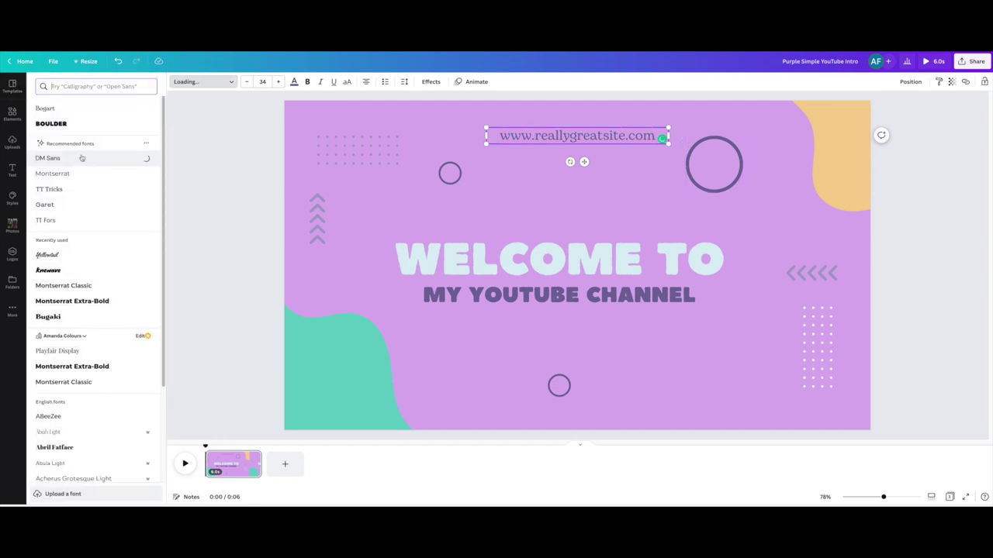
pyautogui.click(73, 205)
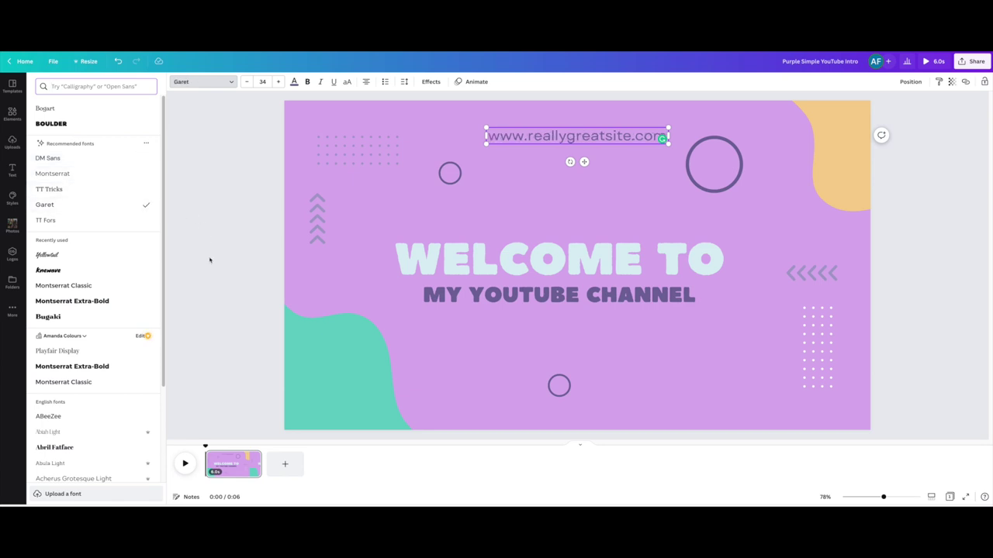
pyautogui.press('Escape')
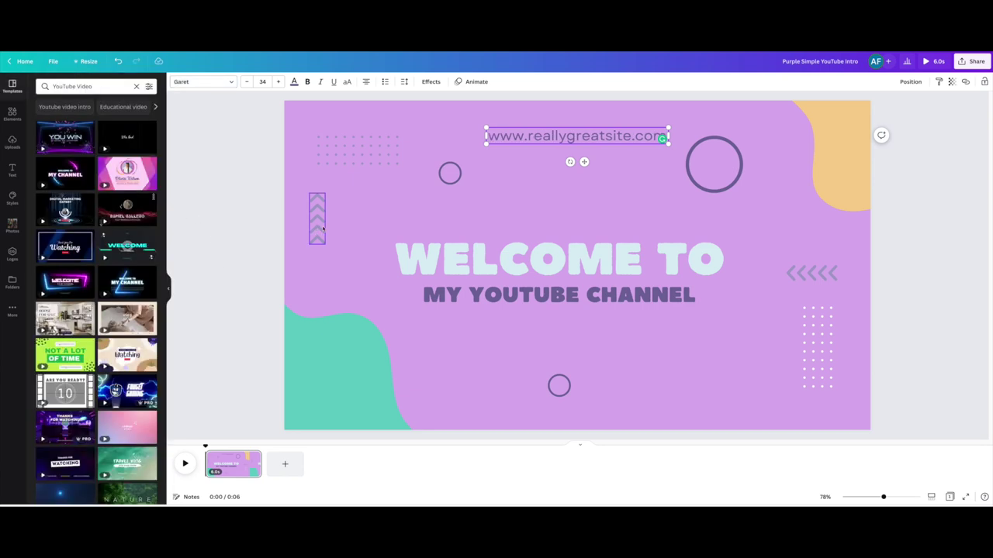
pyautogui.click(321, 229)
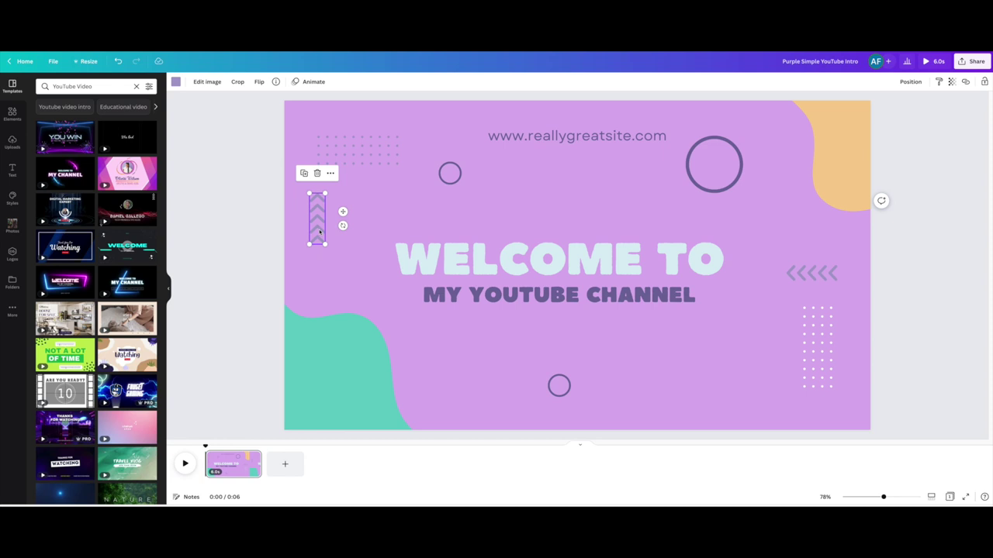
pyautogui.click(226, 322)
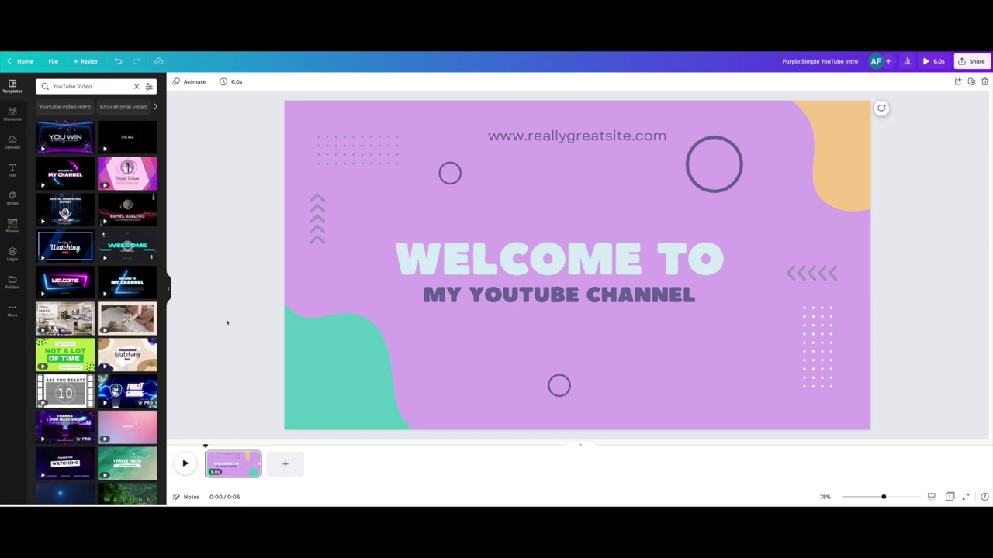
# Play and stop a preview of the intro animation, then bring up the sharing panel
pyautogui.click(184, 463)
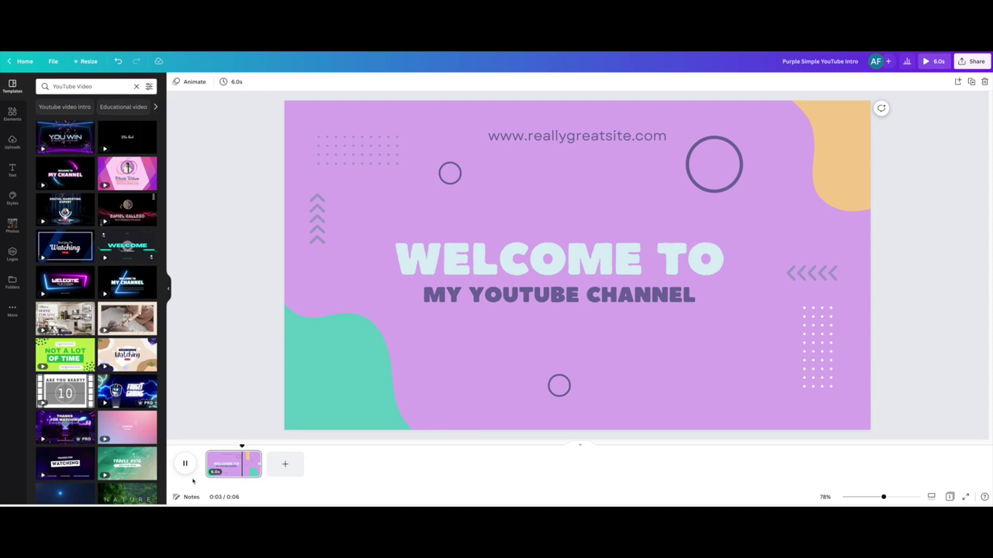
pyautogui.click(188, 469)
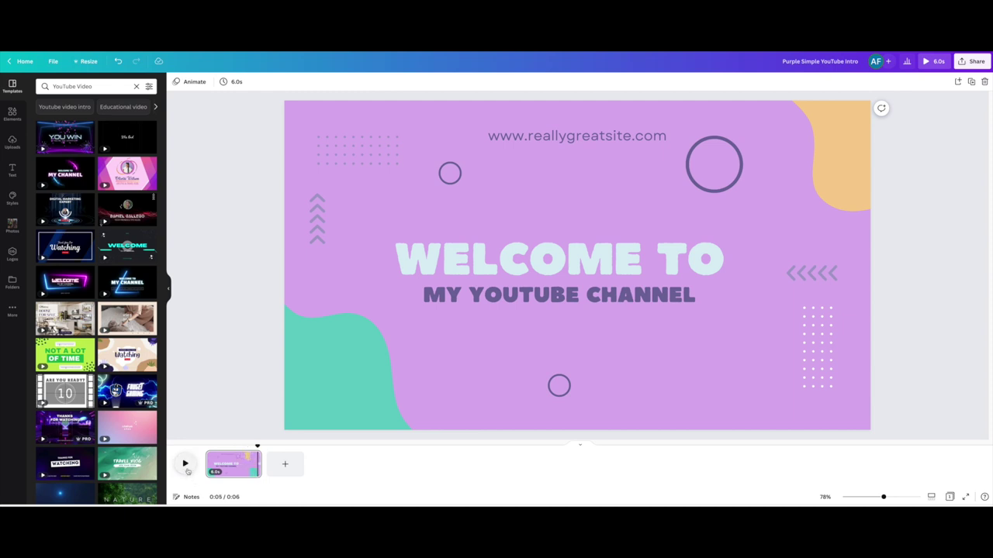
pyautogui.click(972, 65)
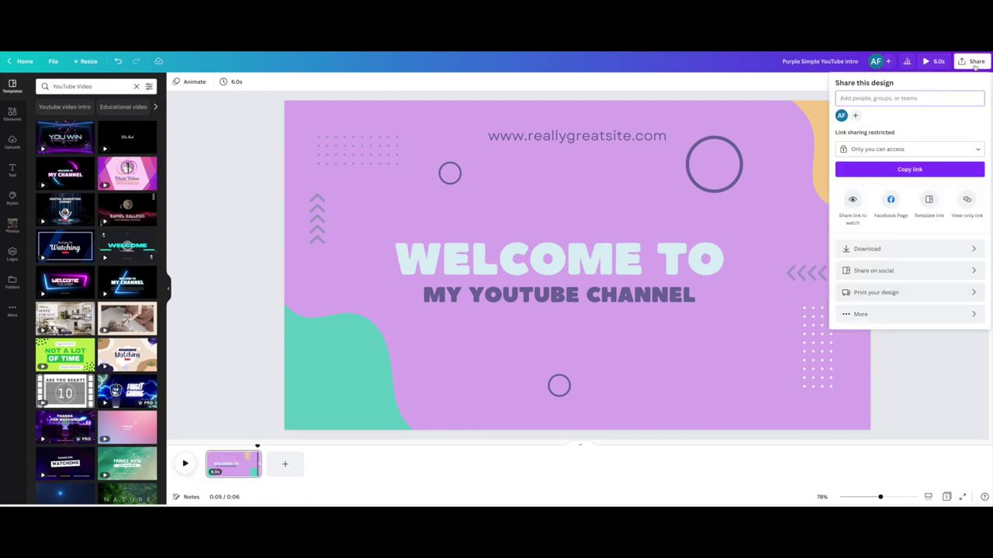
# Download the intro design from the Share panel as an MP4 video
pyautogui.click(867, 249)
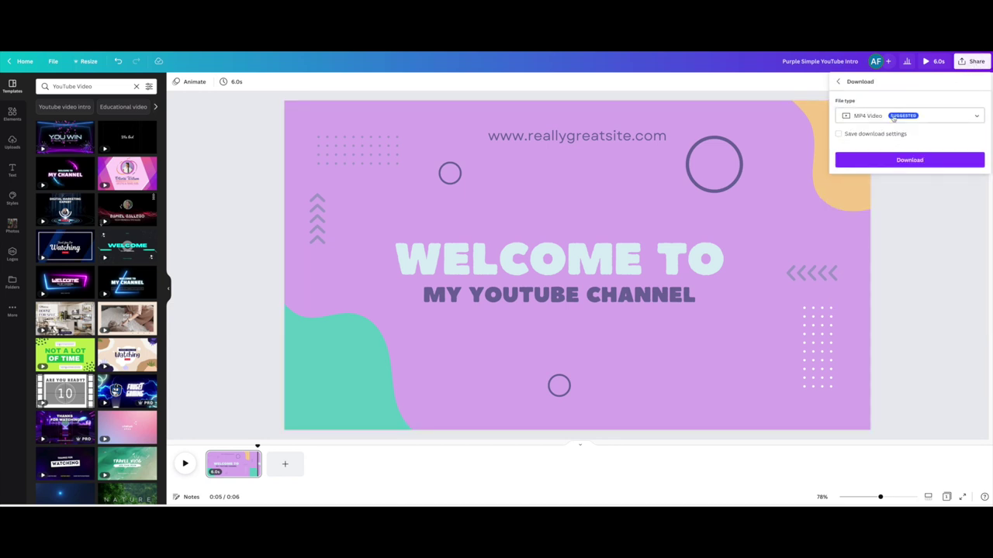
pyautogui.click(928, 161)
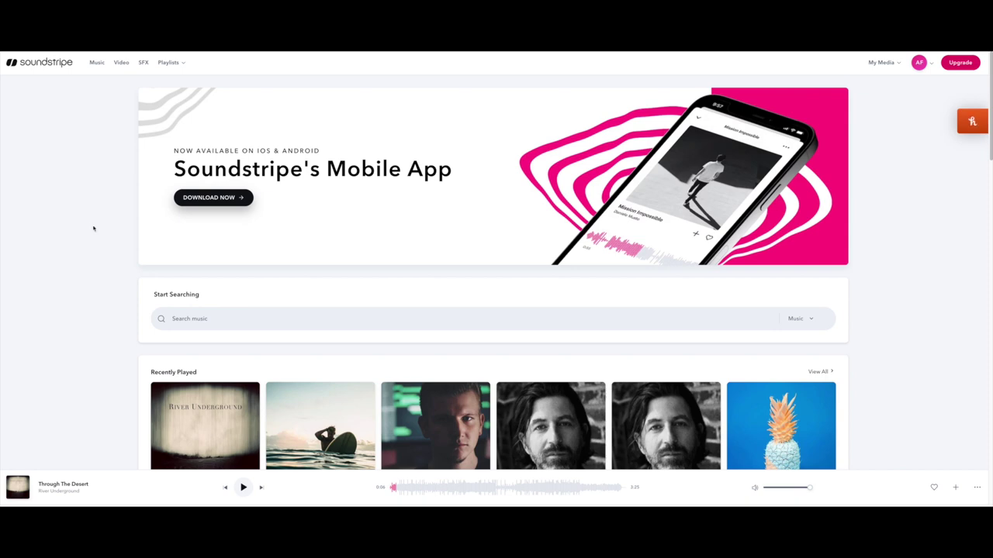
# Scroll through Soundstripe's recently played tracks and featured song and video playlists, then back to the top
pyautogui.scroll(-1, 103, 211)
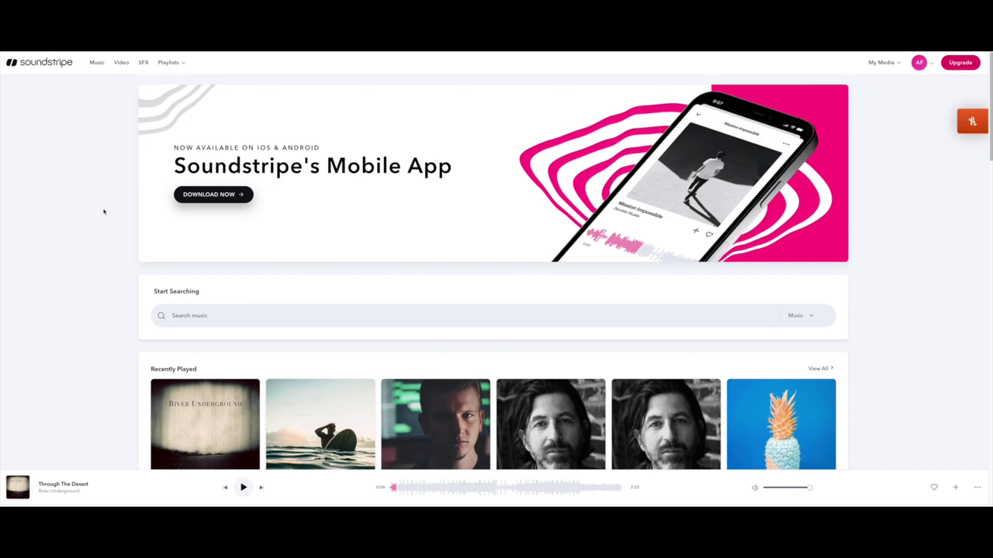
pyautogui.scroll(-3, 104, 211)
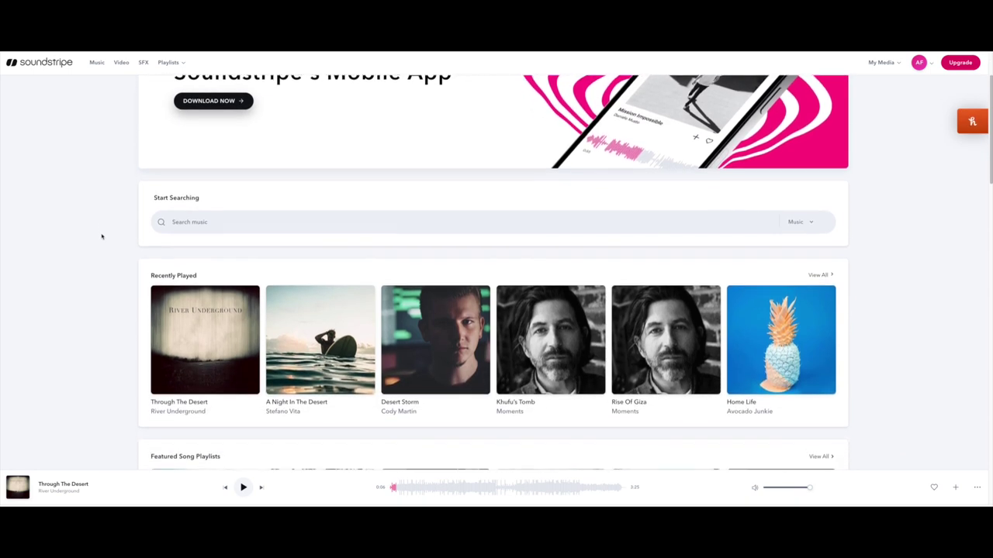
pyautogui.scroll(-4, 101, 237)
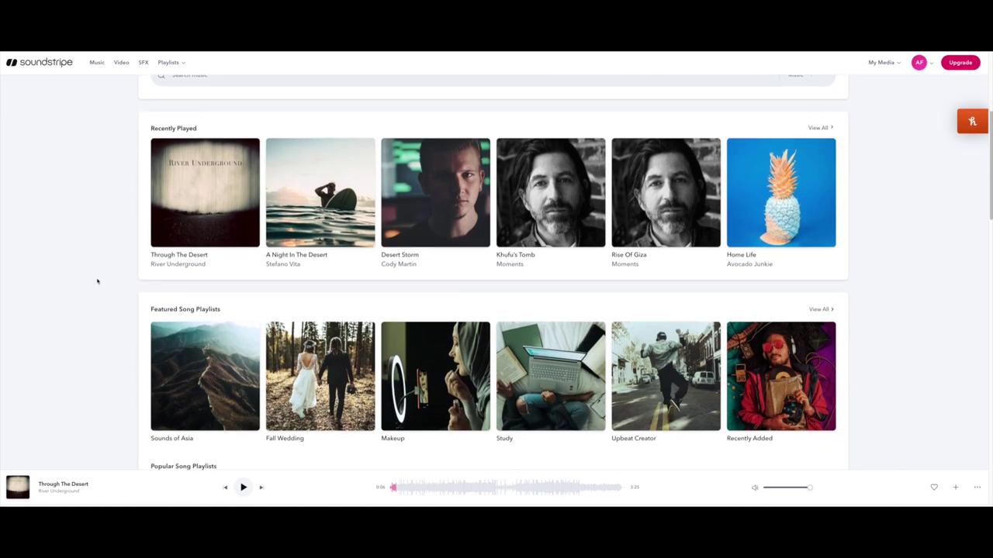
pyautogui.scroll(-3, 98, 282)
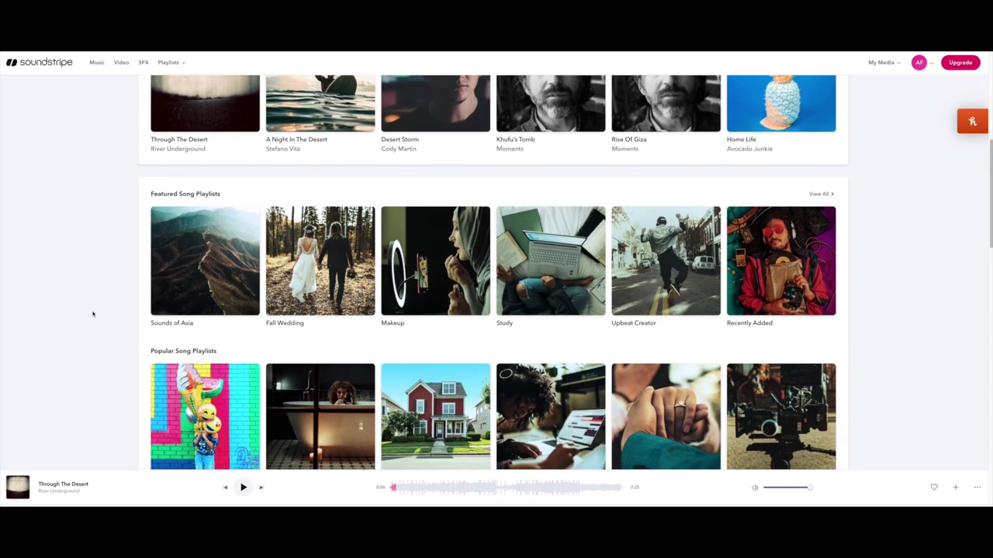
pyautogui.scroll(-2, 92, 318)
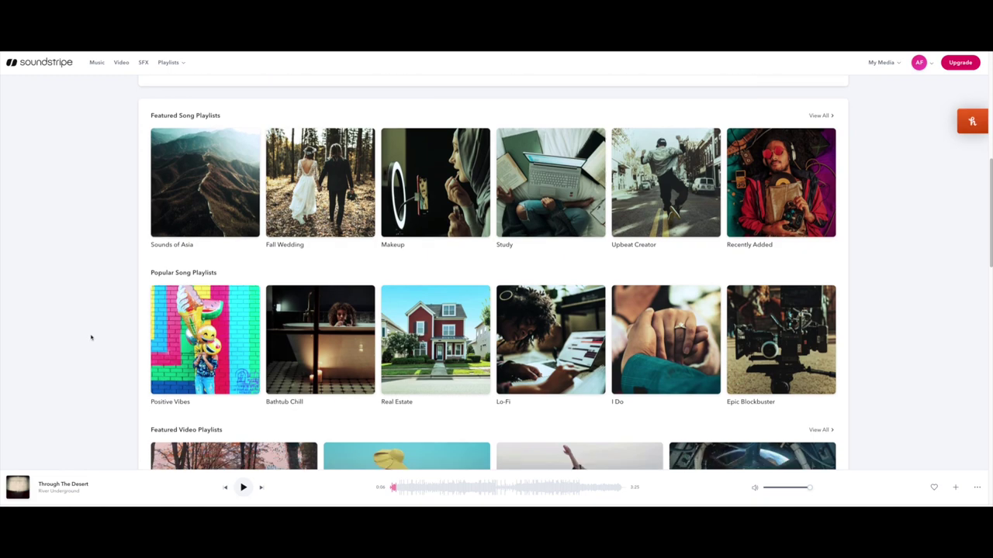
pyautogui.scroll(-3, 91, 341)
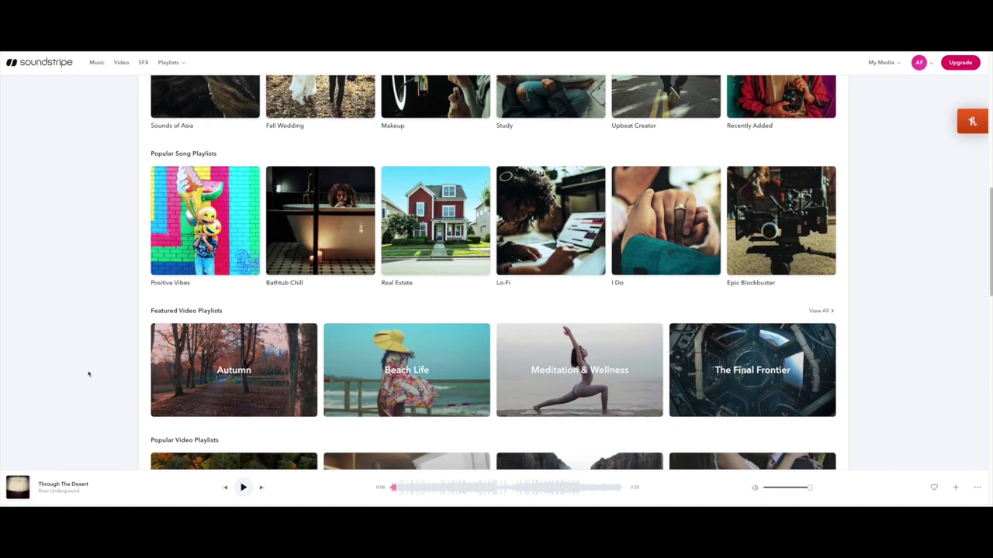
pyautogui.scroll(-3, 88, 374)
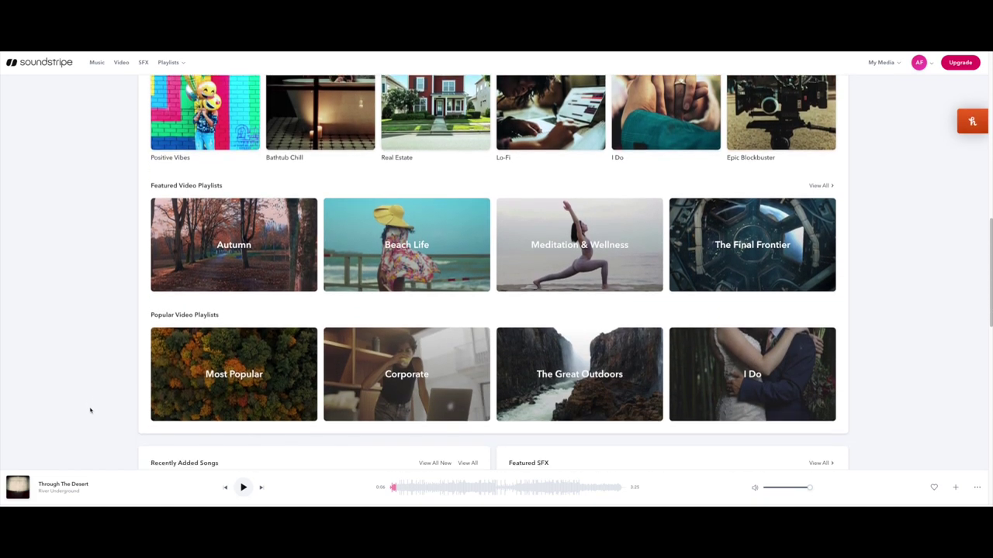
pyautogui.scroll(-3, 90, 414)
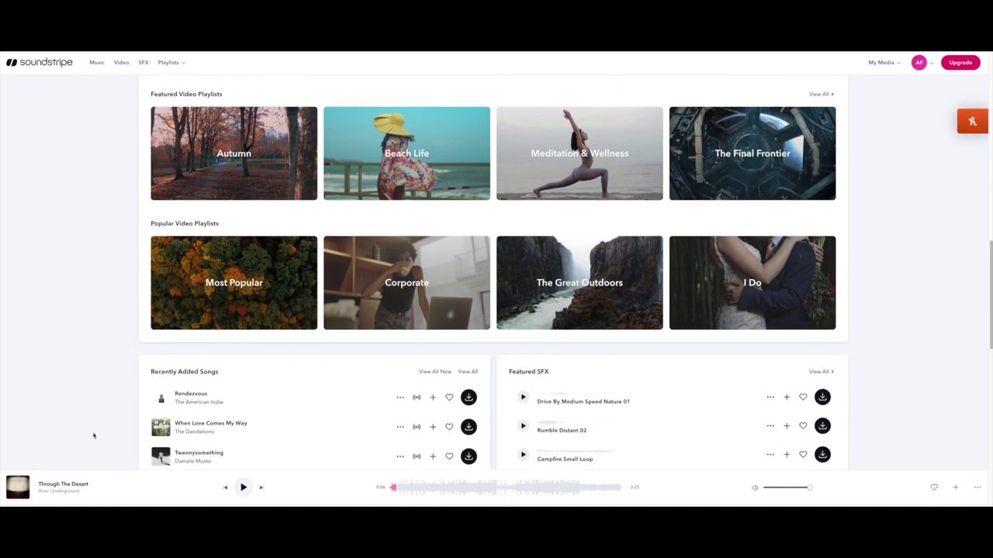
pyautogui.scroll(4, 93, 427)
pyautogui.scroll(10, 92, 384)
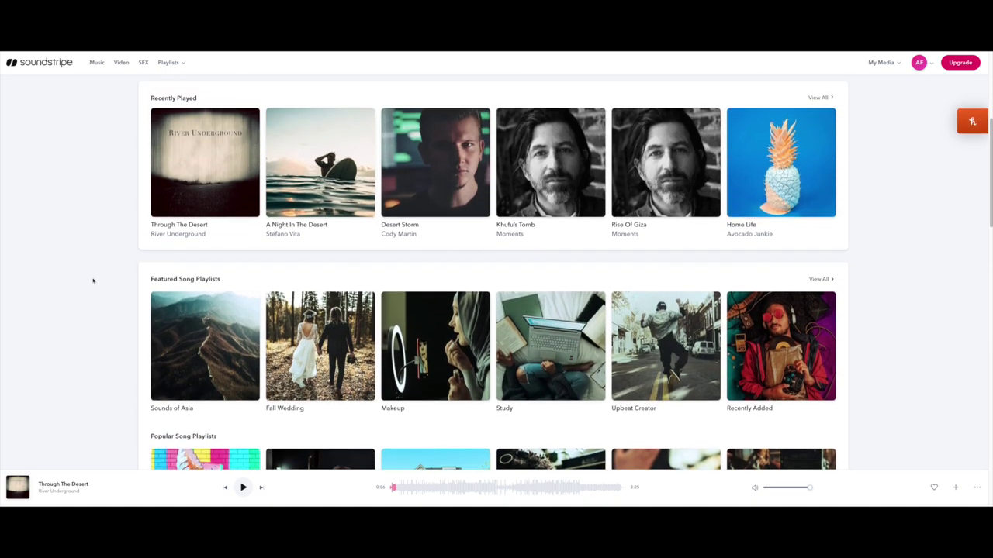
pyautogui.scroll(8, 93, 263)
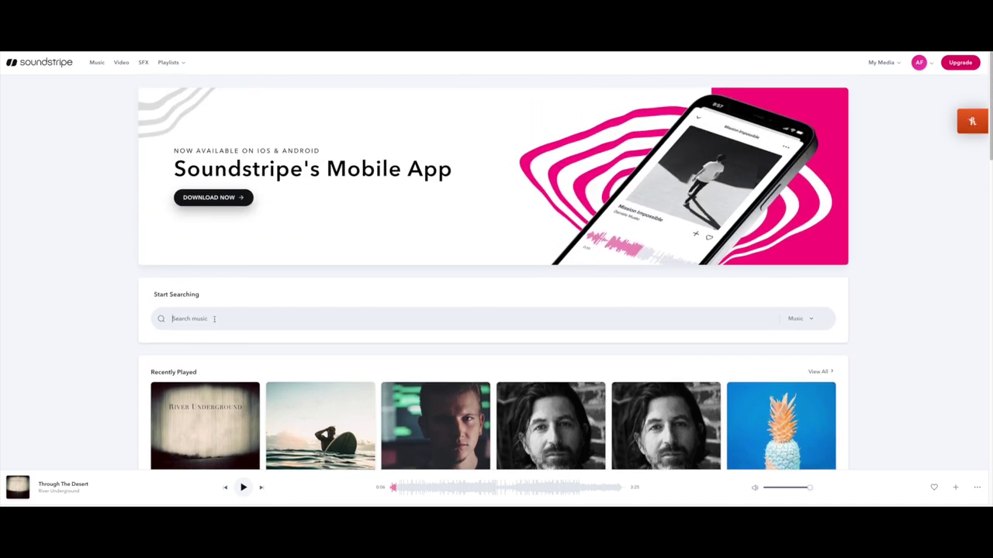
# Search Soundstripe for 'Happy instrumental' and scroll the results such as Special Day and Uplifting Piano
pyautogui.write('py instrumental')
pyautogui.press('Return')
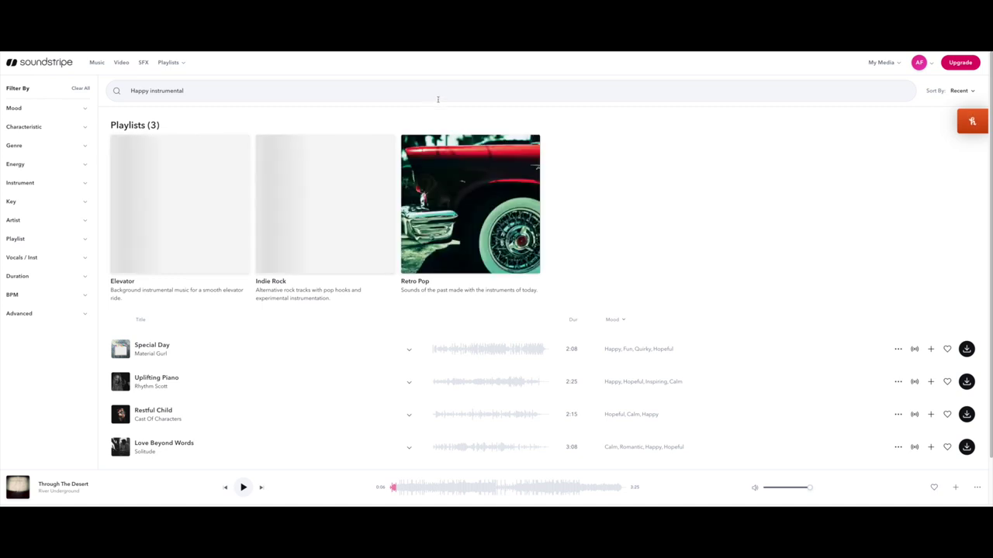
pyautogui.scroll(-1, 257, 333)
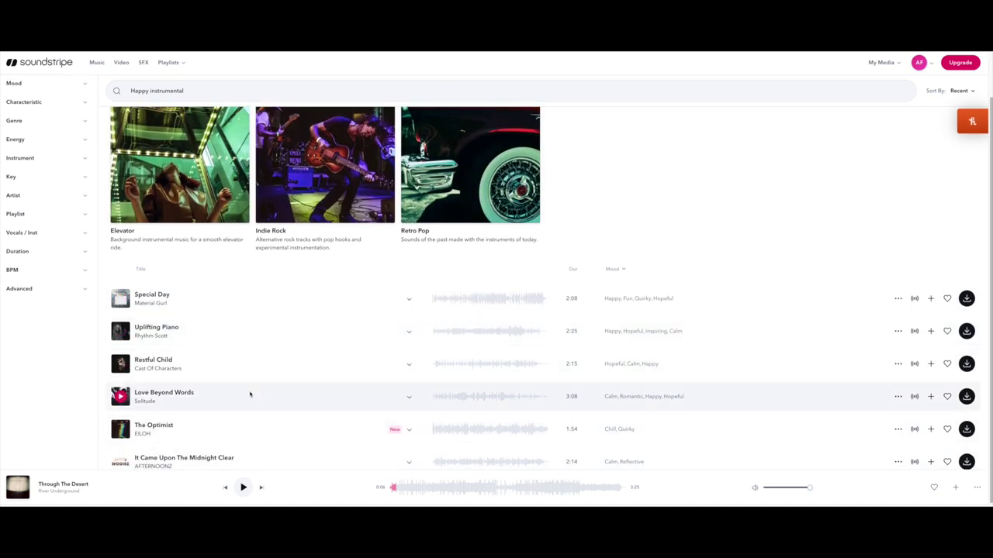
pyautogui.scroll(1, 773, 210)
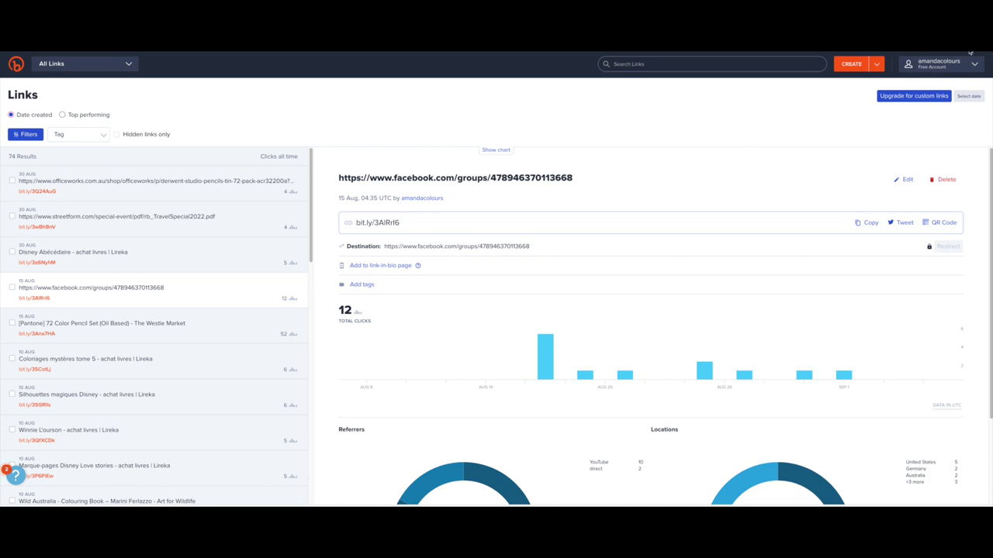
# Create a bit.ly short link from the pasted Canva account settings URL
pyautogui.click(849, 66)
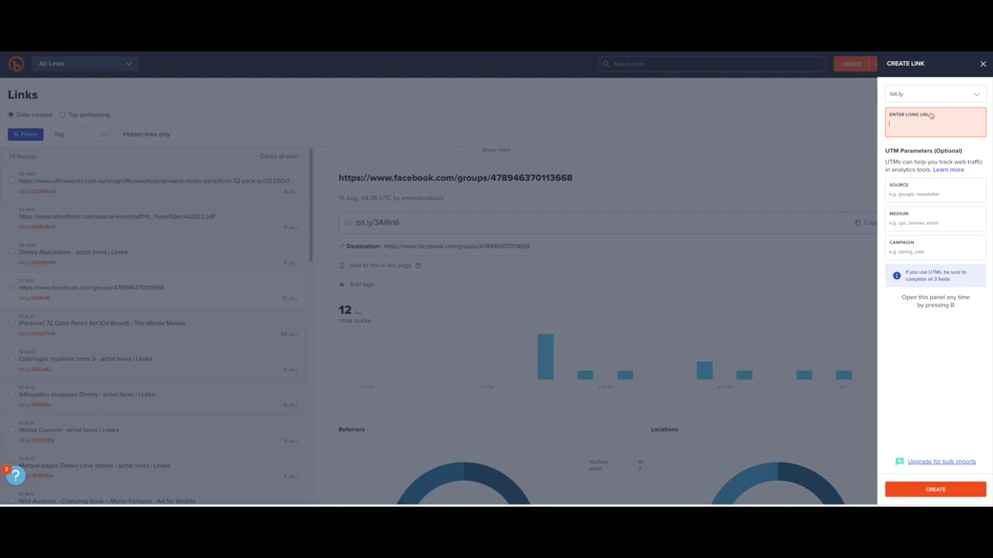
pyautogui.click(982, 65)
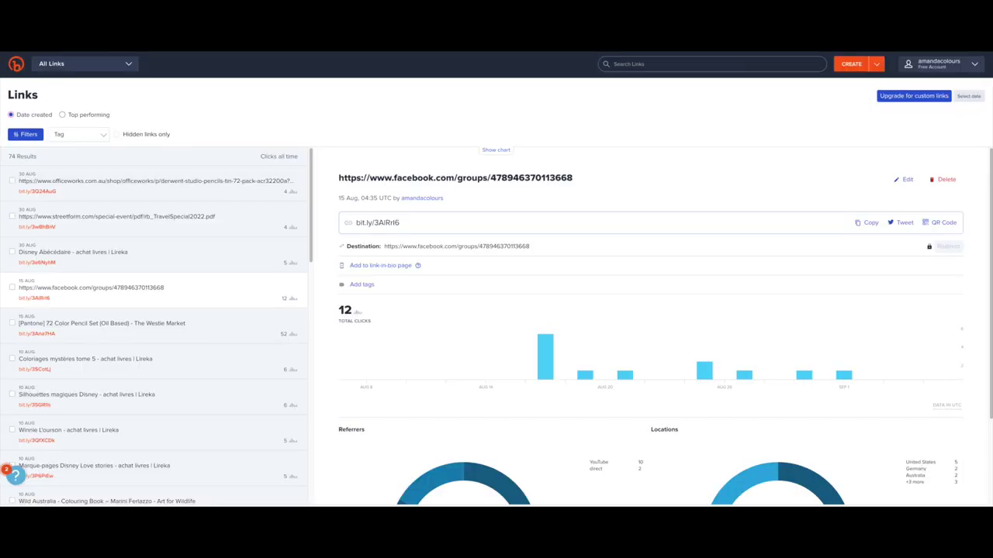
pyautogui.click(850, 65)
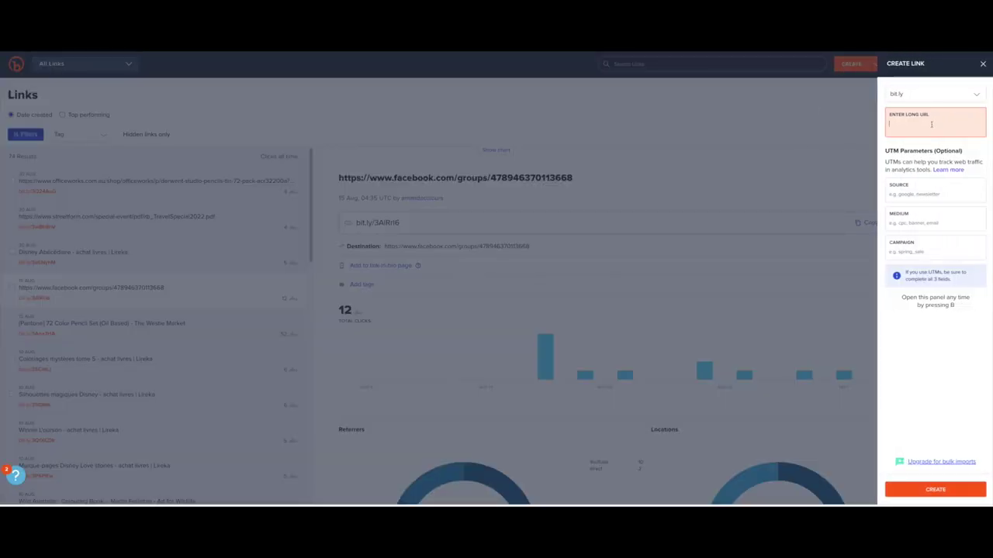
pyautogui.write('https://www.canva.com/settings/your-account')
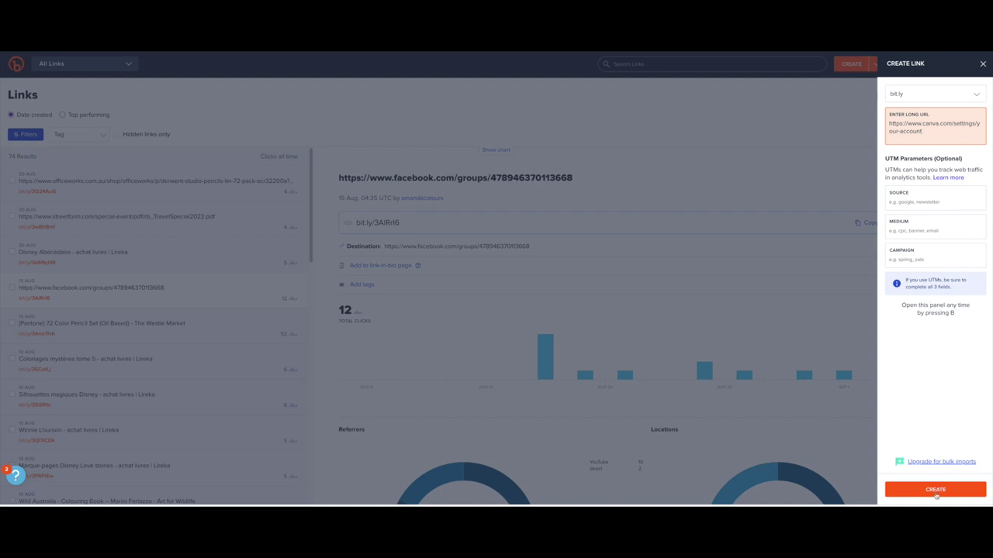
pyautogui.click(938, 496)
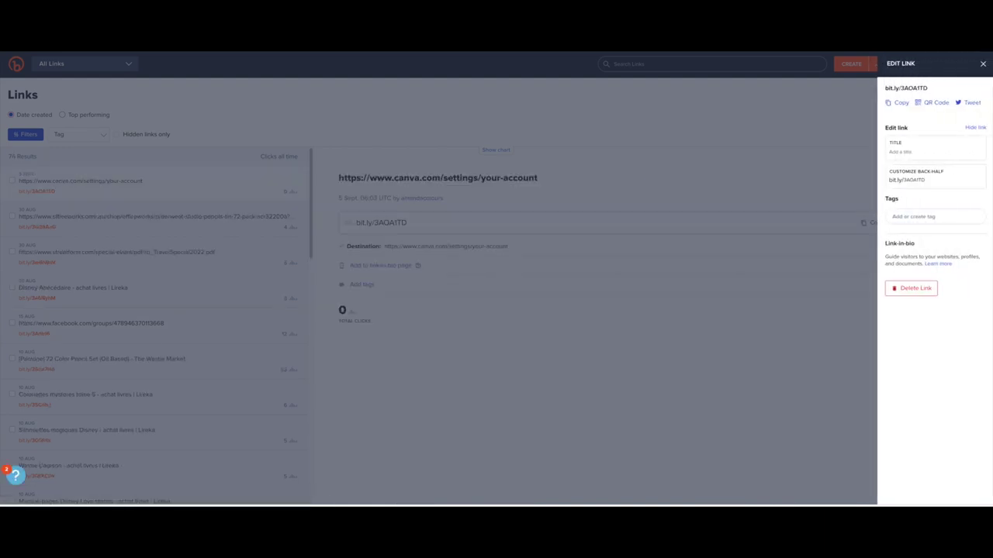
# Copy and save the new short link, then rank the links by Top performing
pyautogui.click(898, 104)
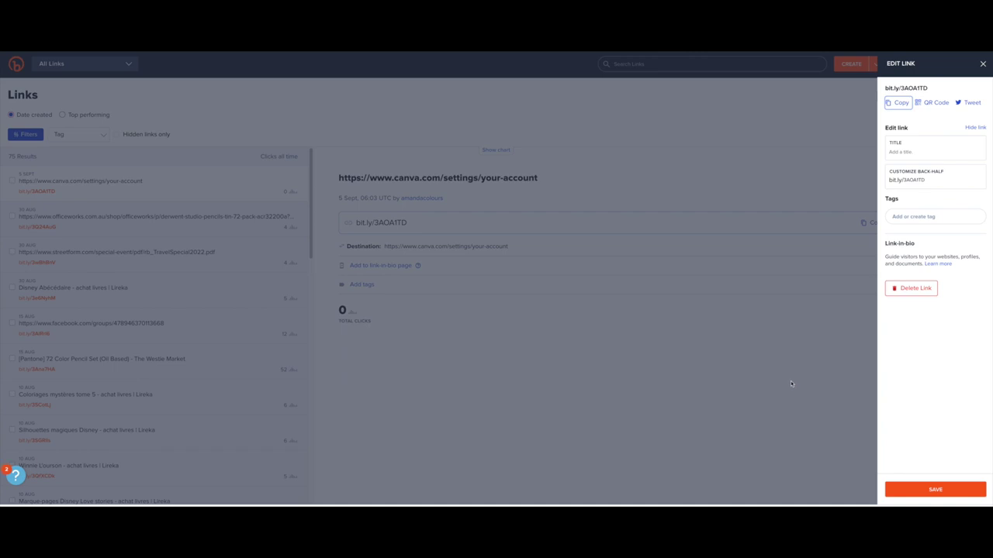
pyautogui.click(915, 491)
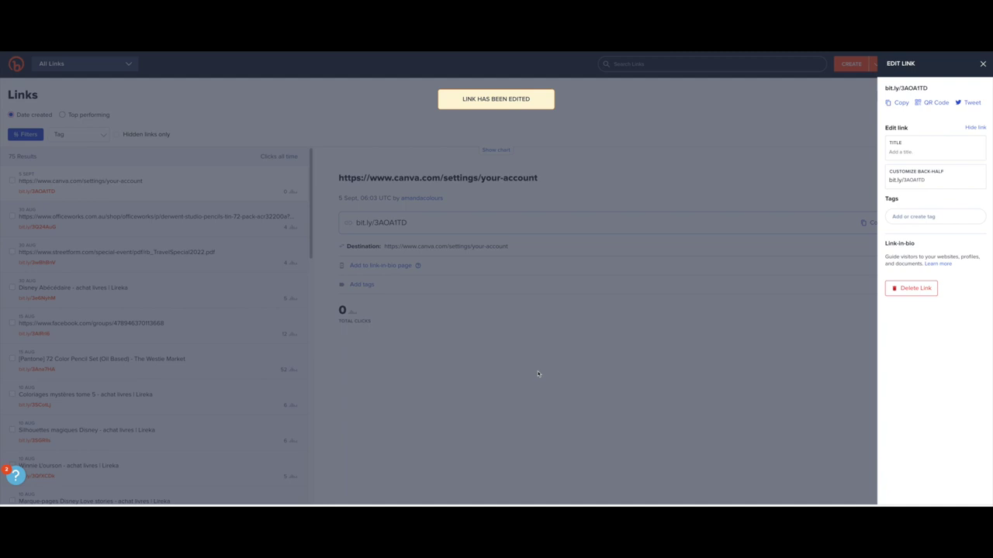
pyautogui.click(504, 352)
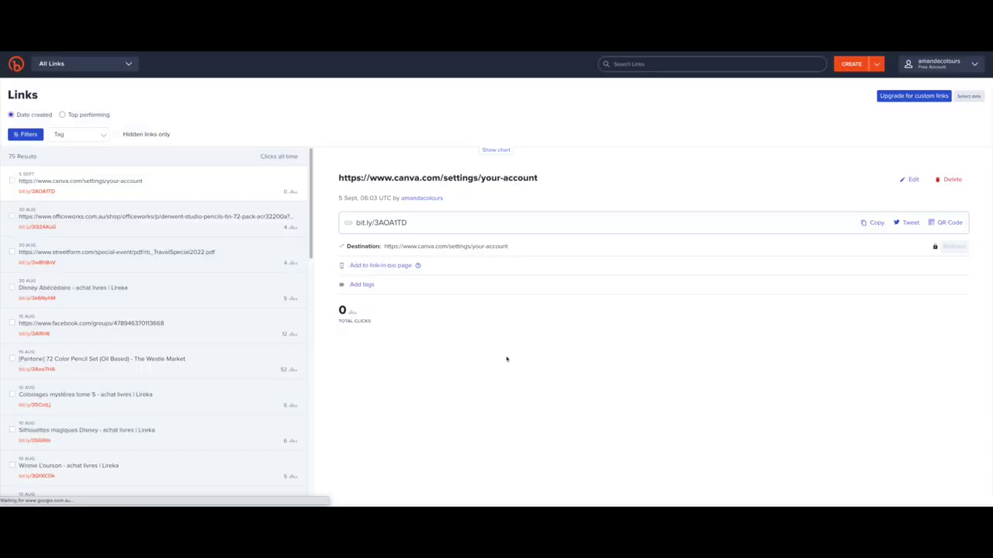
pyautogui.click(63, 115)
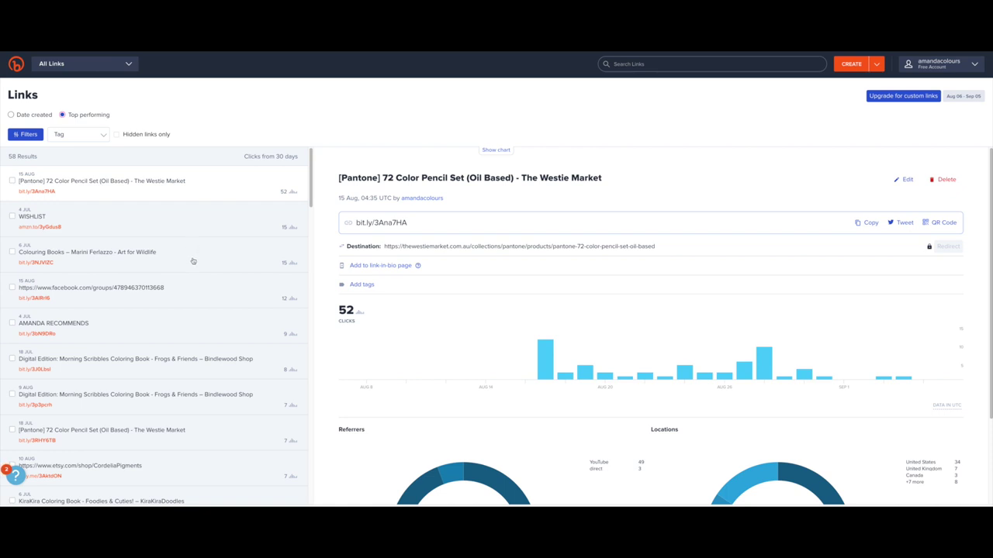
pyautogui.scroll(-3, 465, 294)
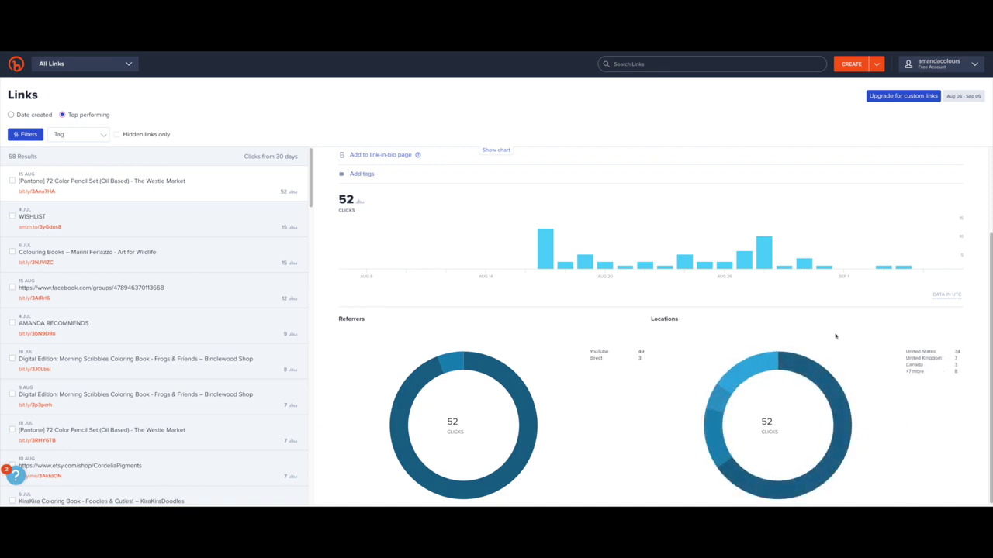
pyautogui.scroll(3, 610, 416)
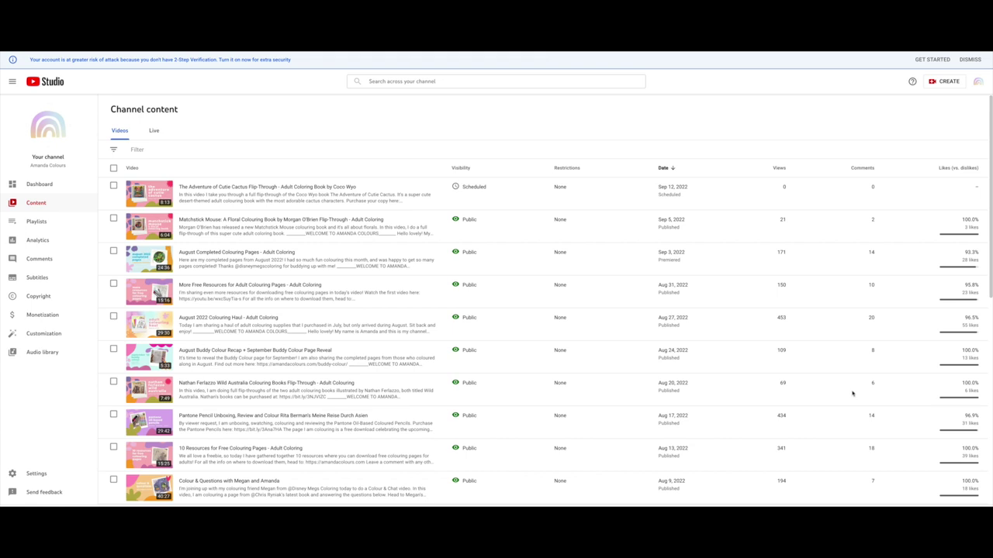
# Dismiss the two-step verification banner and start a new video upload in YouTube Studio
pyautogui.click(968, 61)
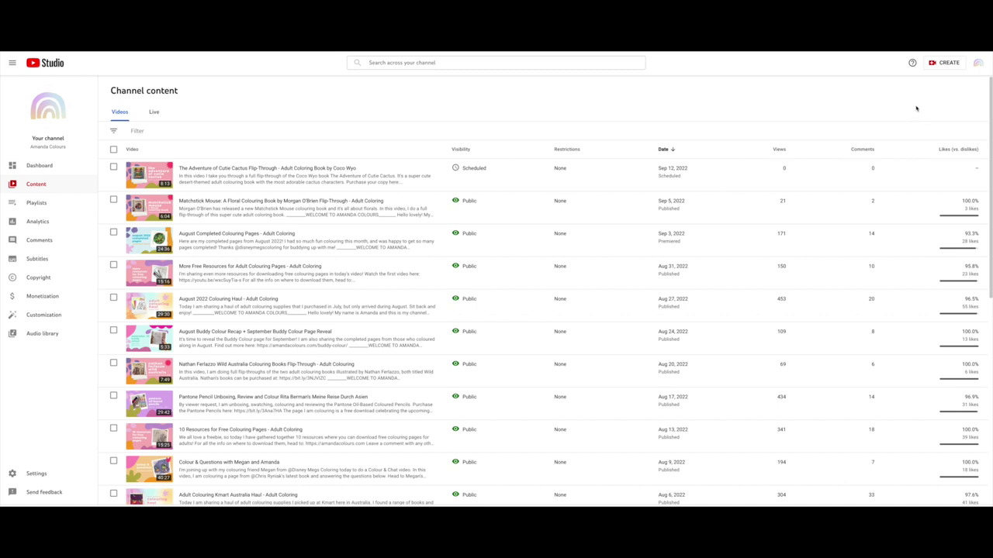
pyautogui.click(944, 65)
pyautogui.click(939, 81)
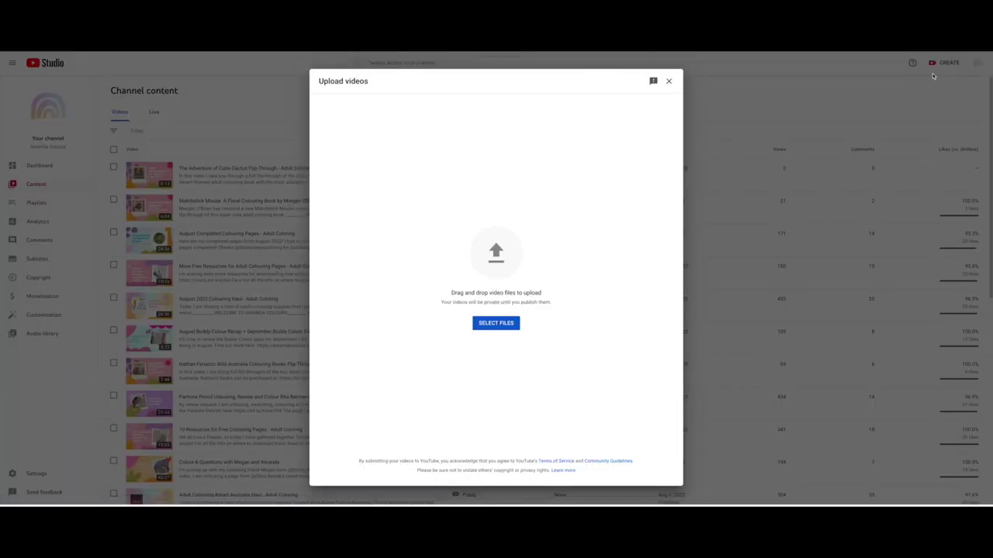
pyautogui.click(512, 324)
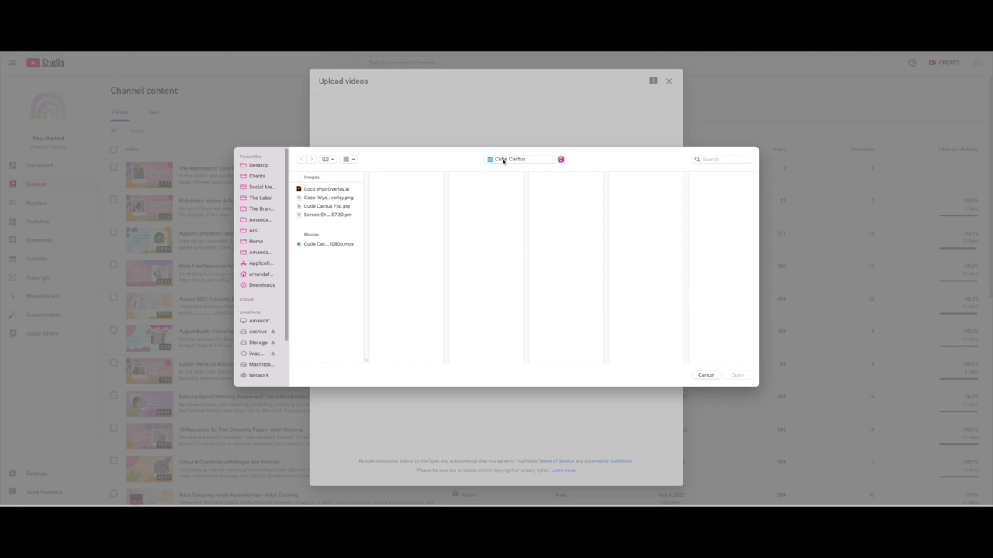
# Upload 'example video - HD 1080p.mov' from the YouTube Tips folder and continue to Video elements
pyautogui.click(504, 160)
pyautogui.click(519, 287)
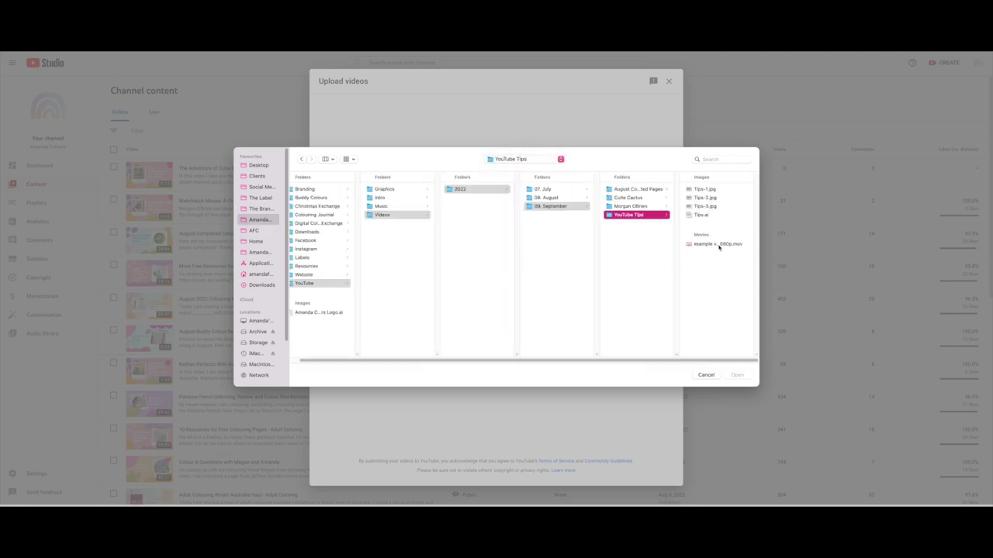
pyautogui.click(719, 245)
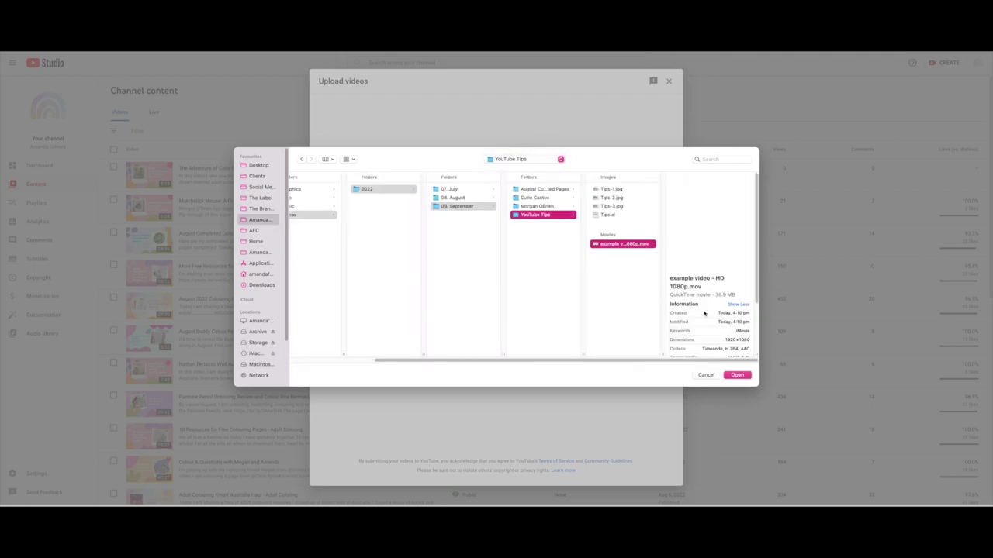
pyautogui.click(738, 376)
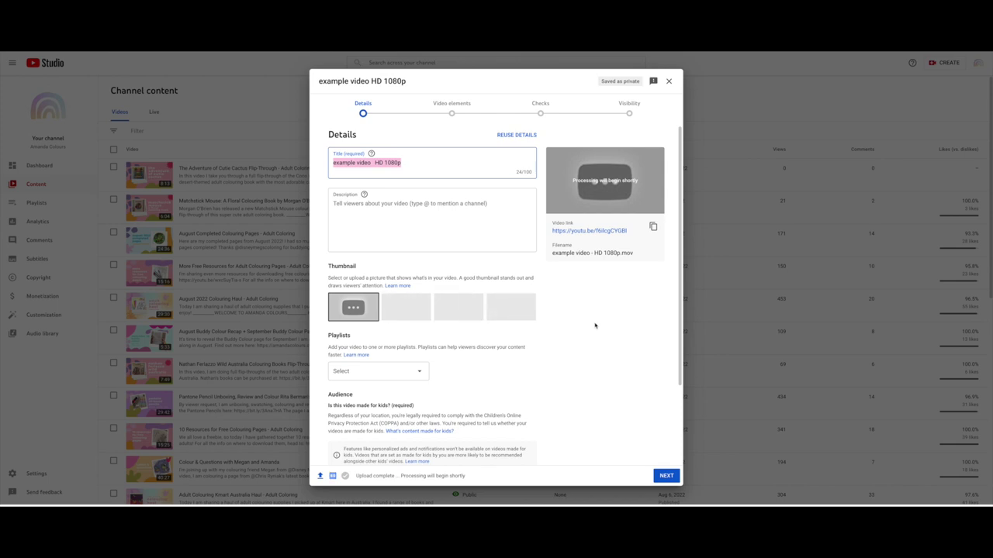
pyautogui.scroll(-5, 595, 325)
pyautogui.click(666, 475)
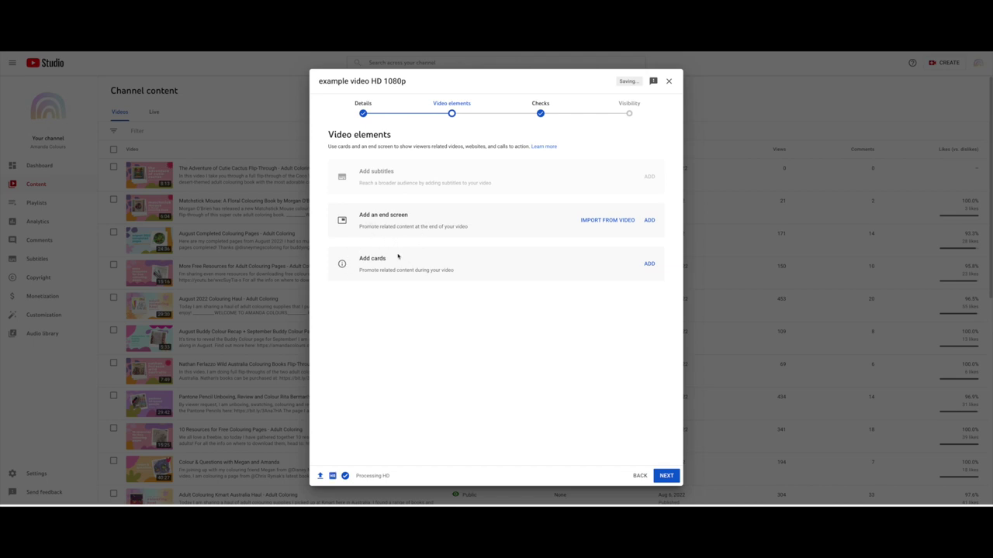
# Import the latest video's end screen at 1:52:18 with Most recent upload and Best for viewer, then save
pyautogui.click(610, 221)
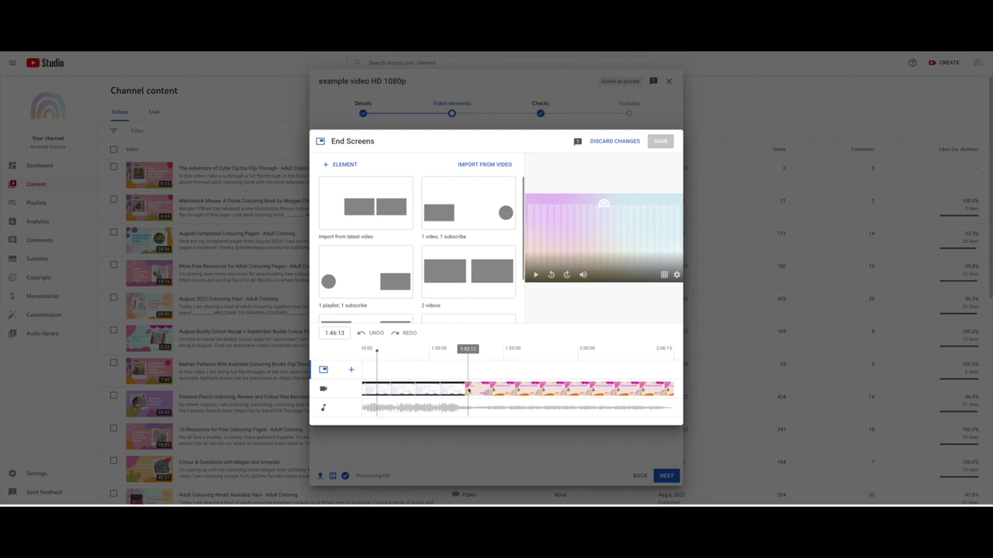
pyautogui.click(468, 388)
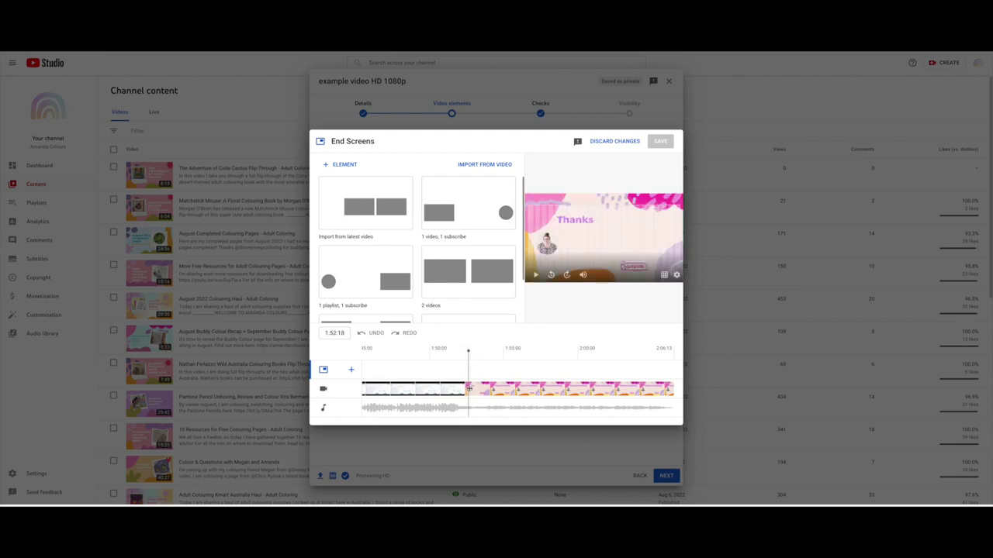
pyautogui.click(379, 209)
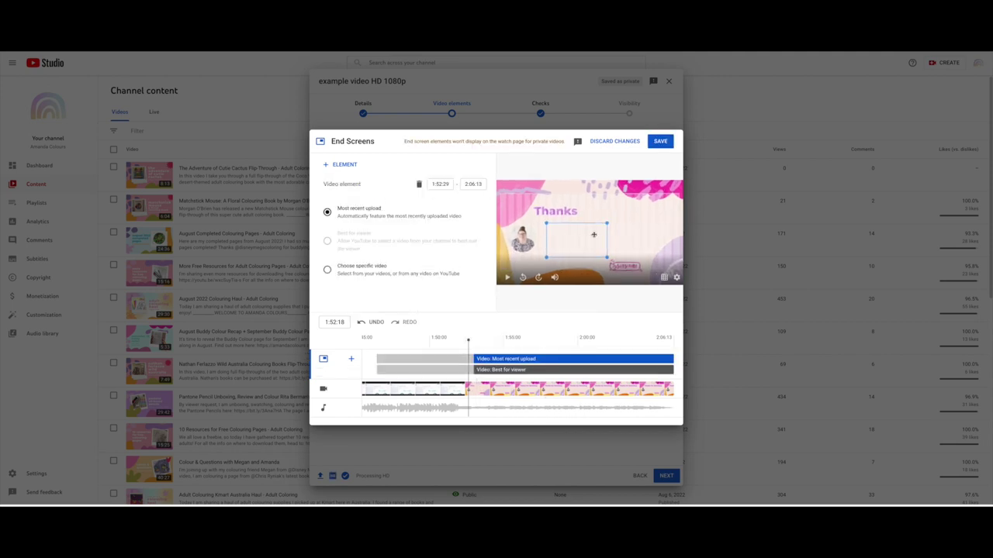
pyautogui.click(627, 240)
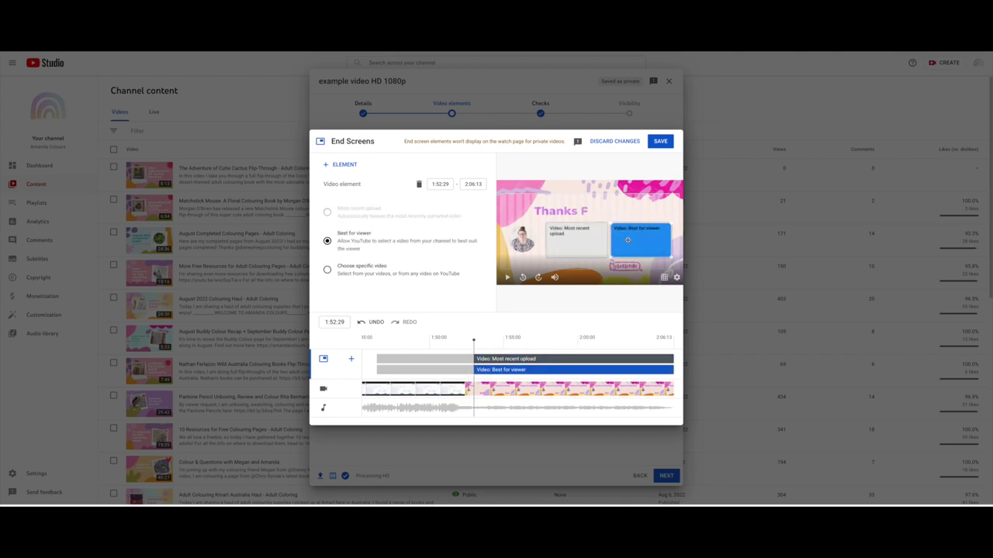
pyautogui.click(579, 244)
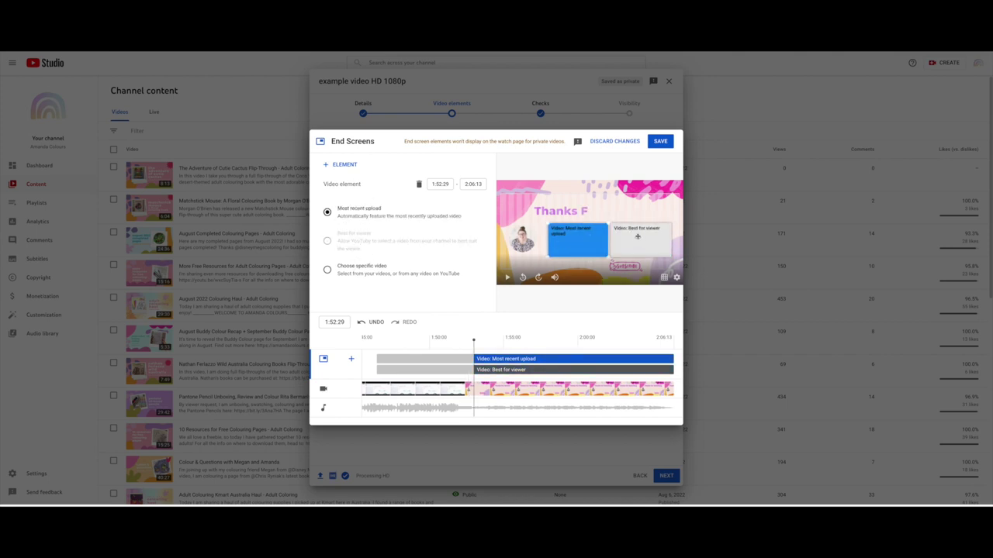
pyautogui.click(637, 236)
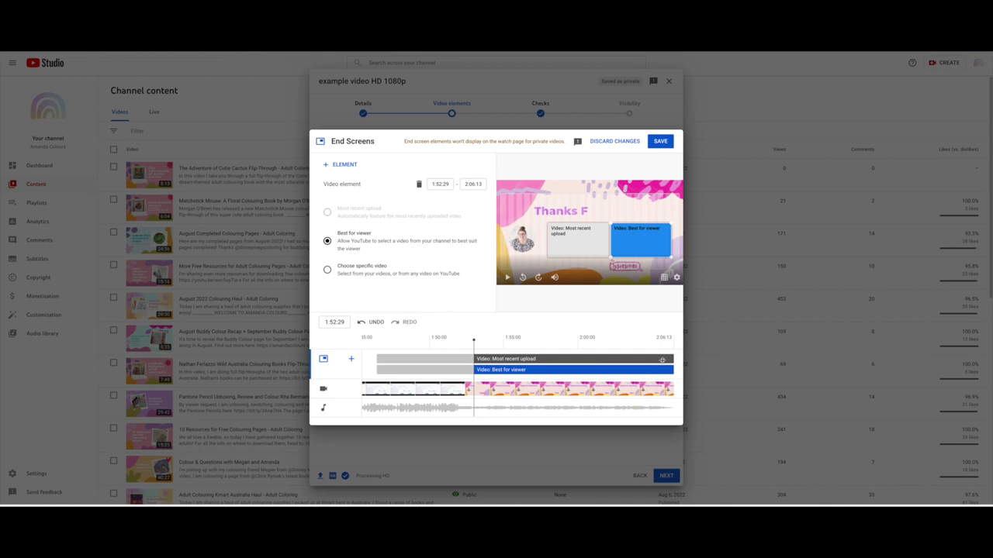
pyautogui.click(661, 142)
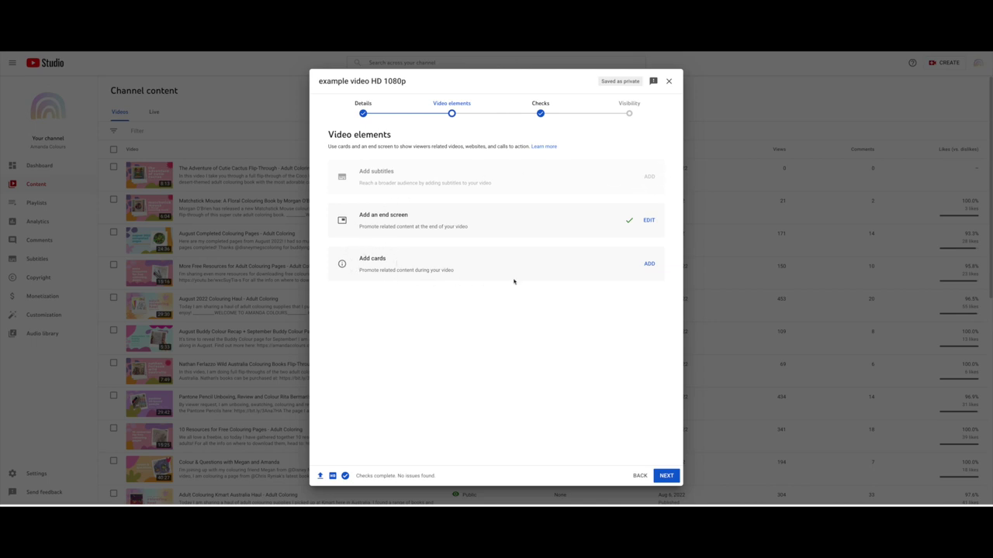
# Add a card at 1:25:12 linking to 'August 2022 Colouring Haul - Adult Coloring' and save
pyautogui.click(649, 265)
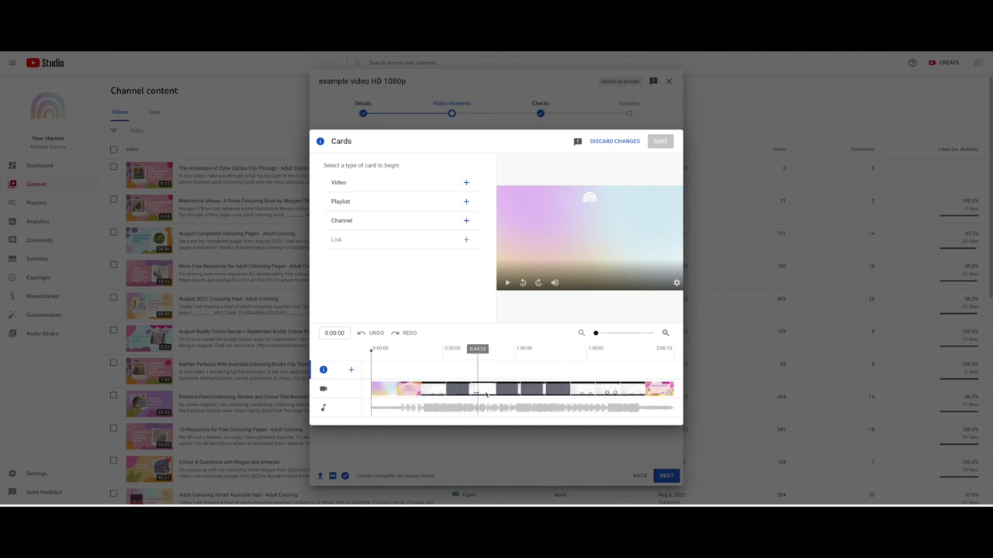
pyautogui.click(574, 388)
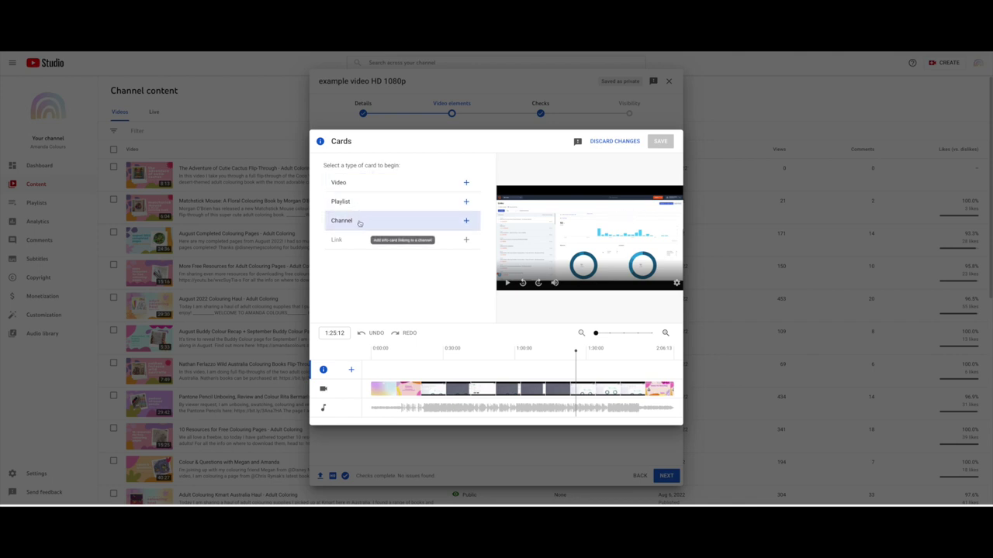
pyautogui.click(466, 183)
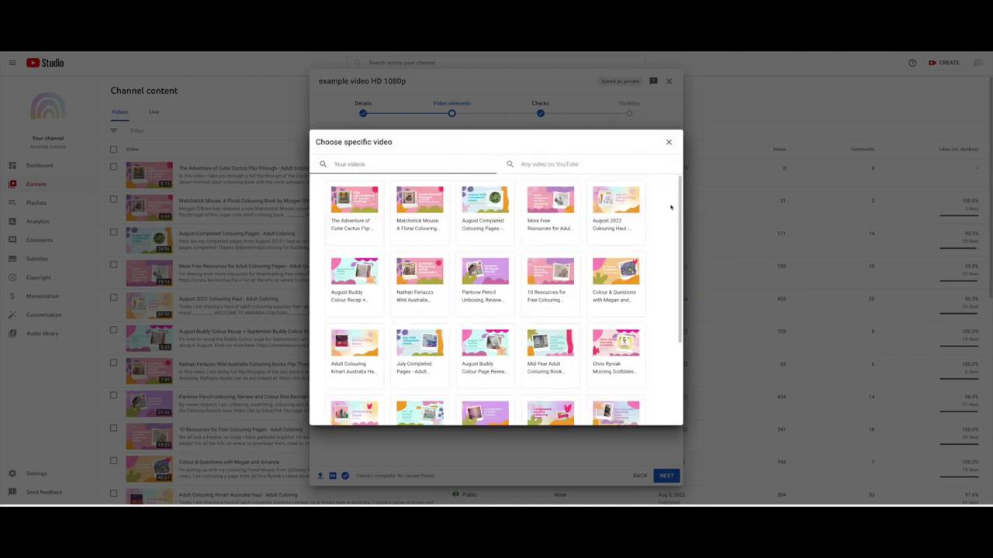
pyautogui.click(618, 221)
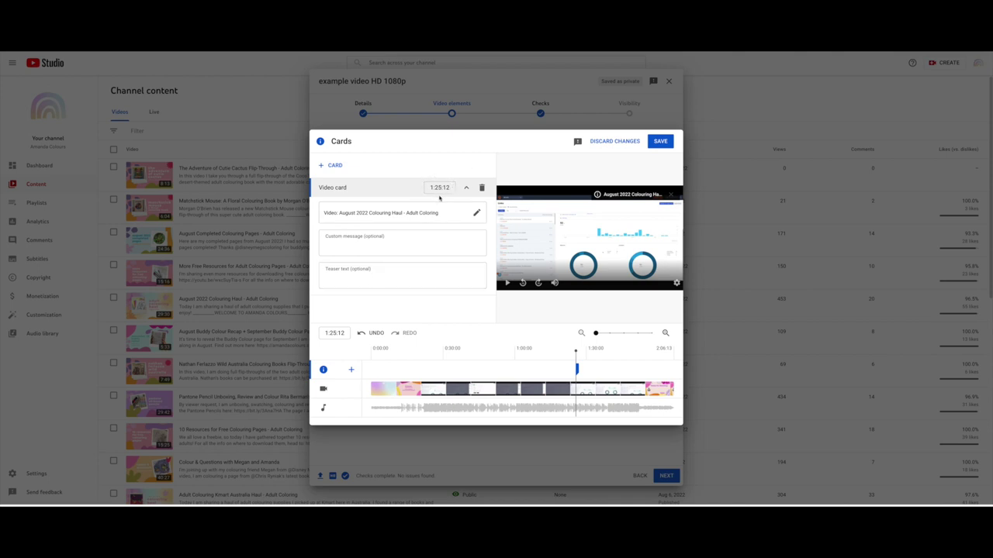
pyautogui.click(660, 142)
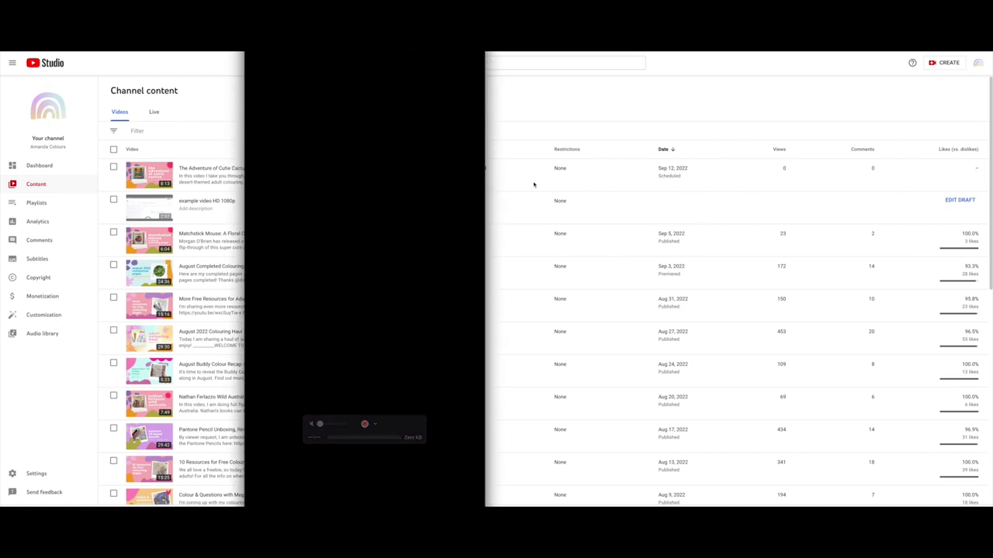
# Review the recording options beside the record button to use the iPhone as camera and microphone
pyautogui.moveTo(401, 445)
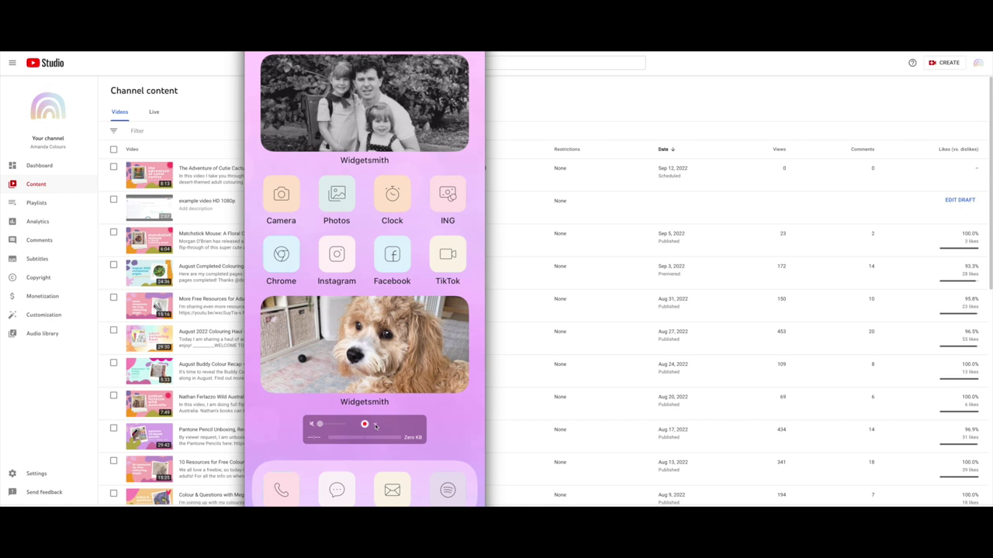
pyautogui.click(376, 426)
pyautogui.click(400, 477)
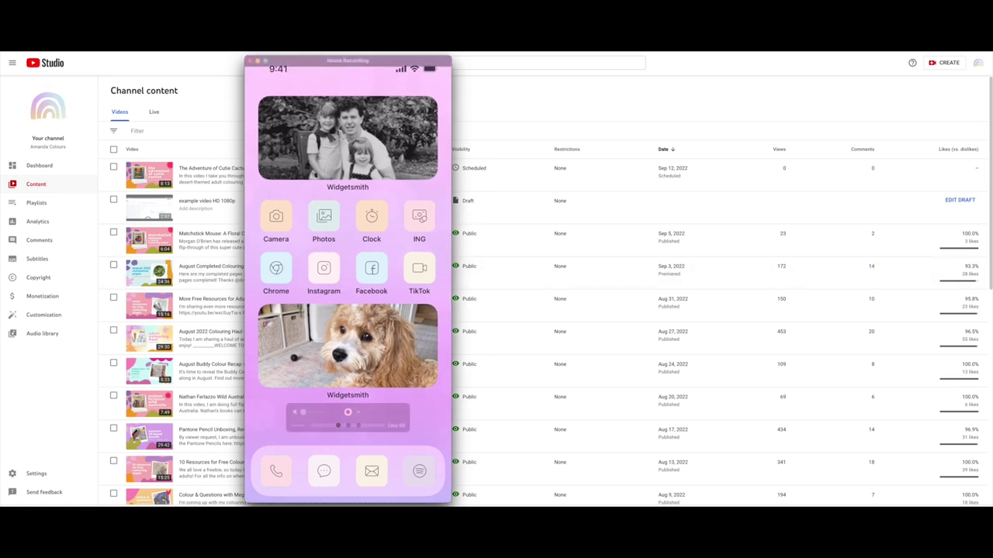
pyautogui.click(359, 413)
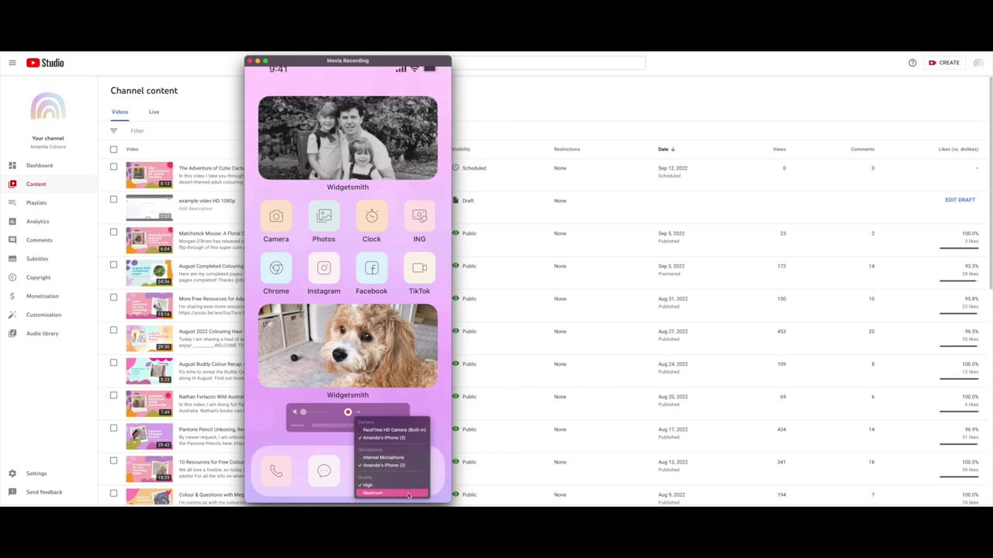
pyautogui.click(426, 403)
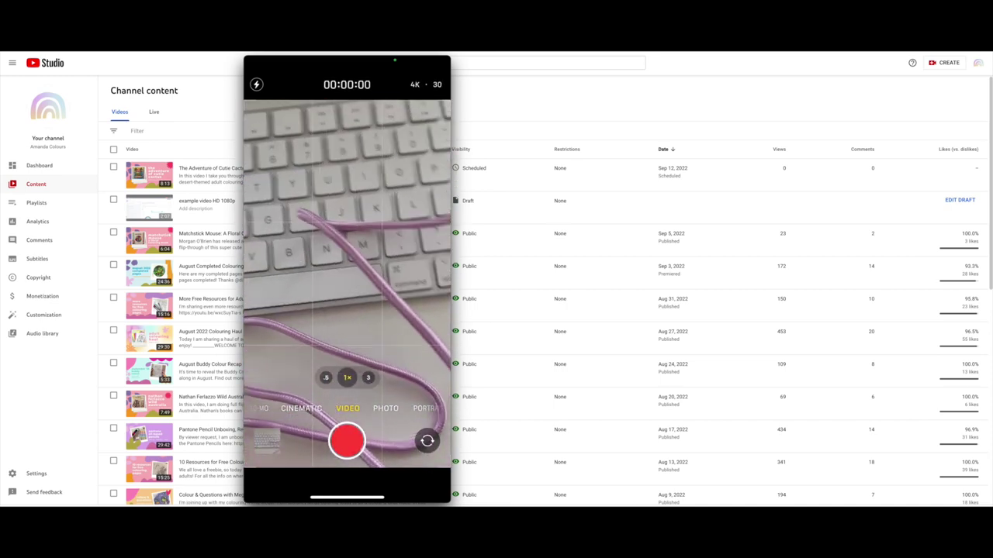
pyautogui.moveTo(411, 450)
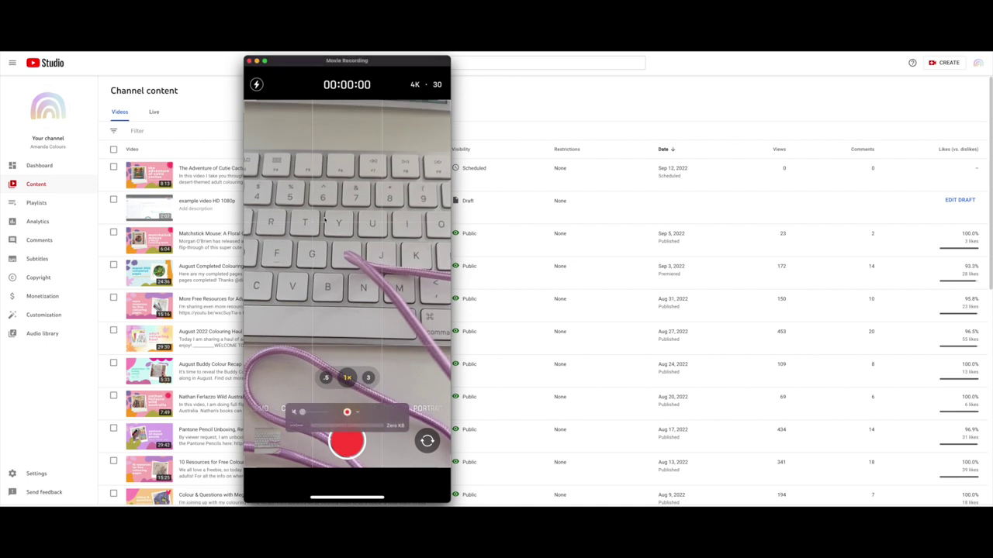